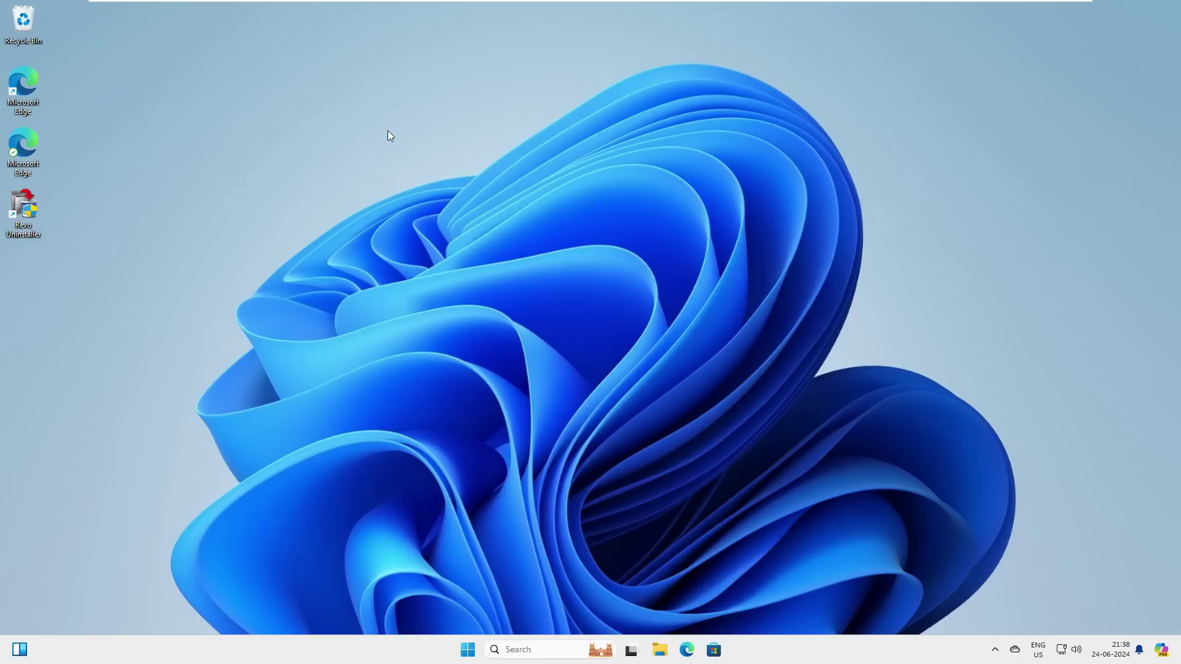
right_click(388, 132)
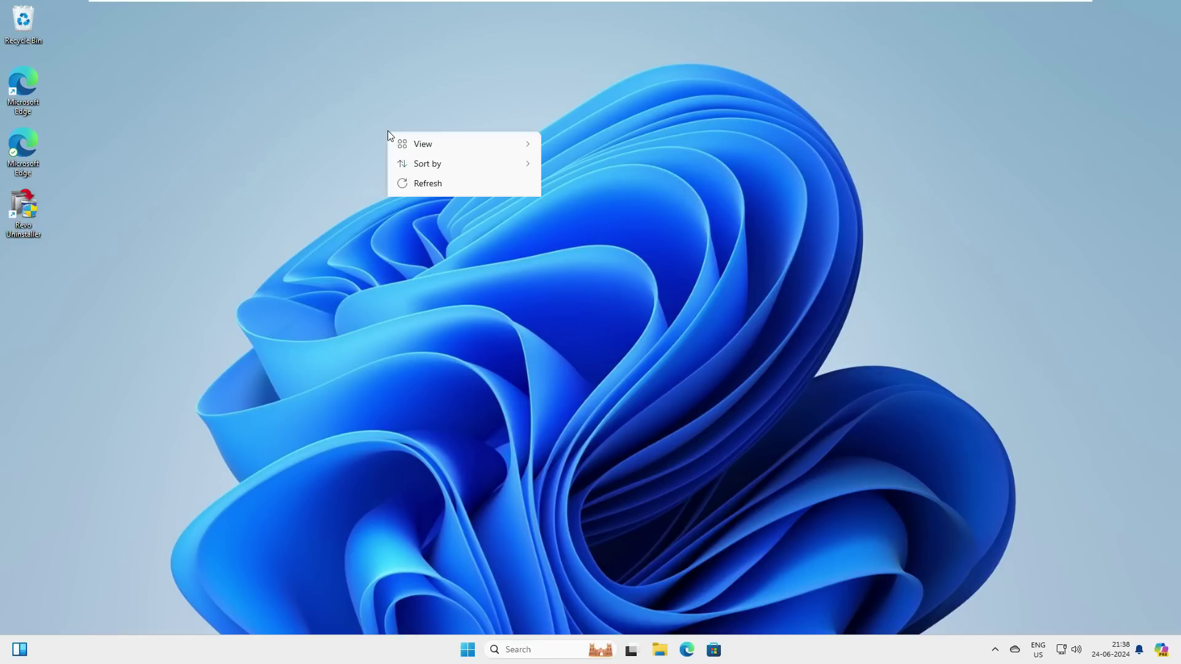
right_click(389, 132)
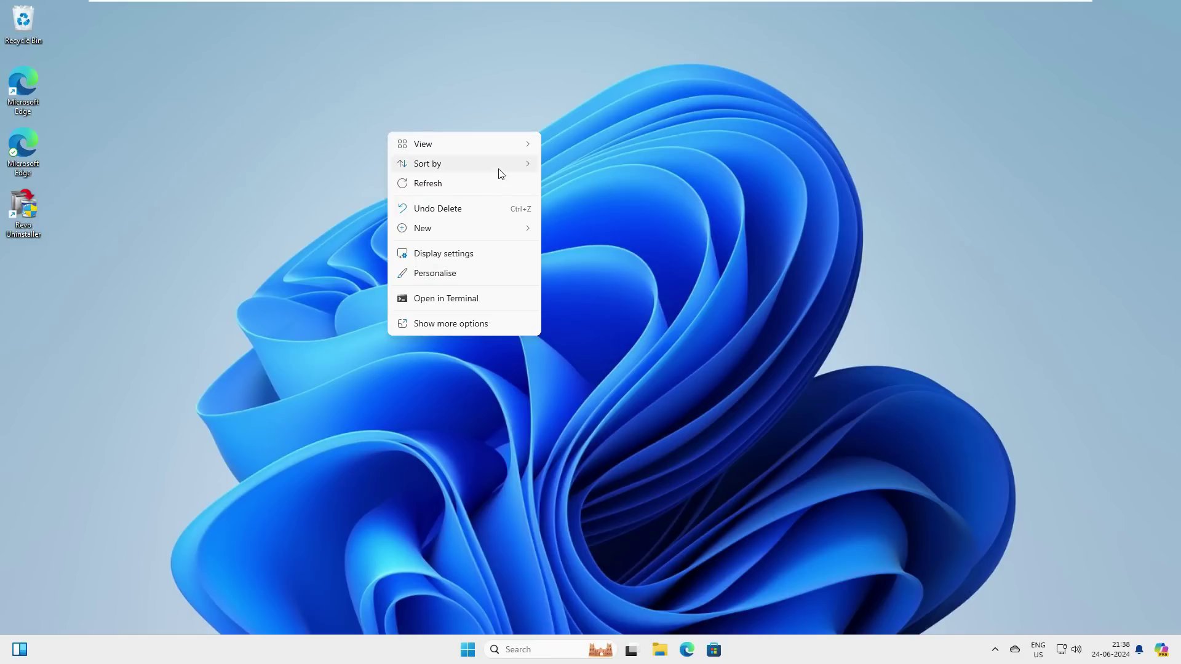
mouse_move(510, 231)
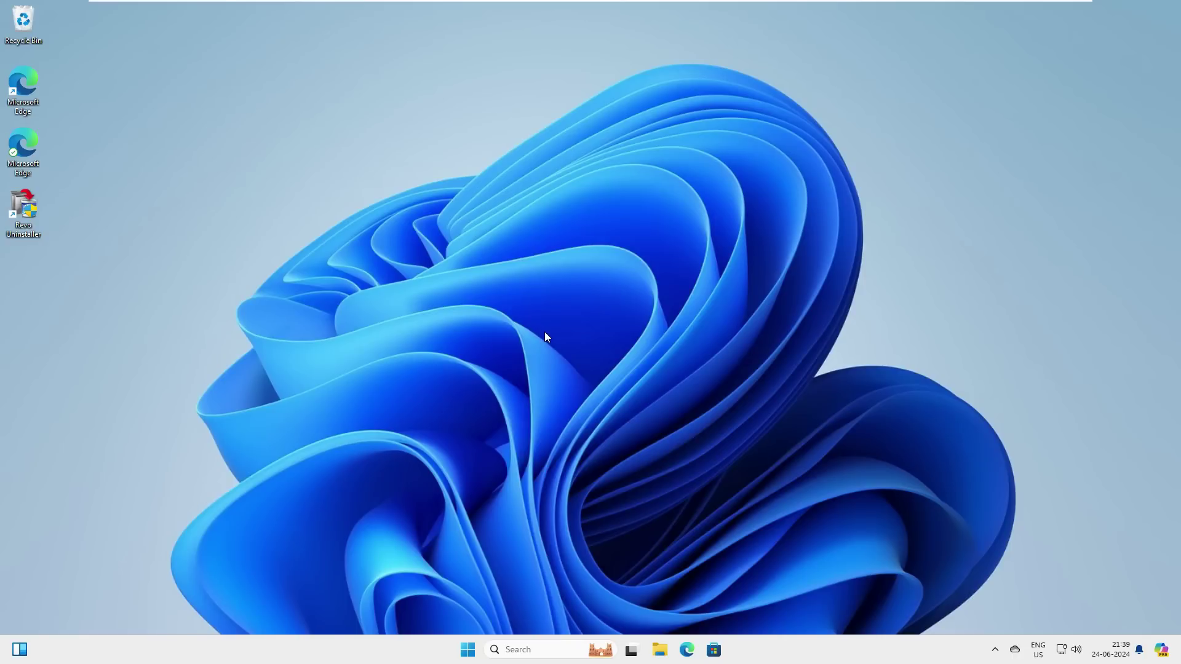
Switch to Microsoft Edge and load the Office Deployment Tool download page, microsoft.com/en-us/download/details.aspx?id=49117
click(687, 650)
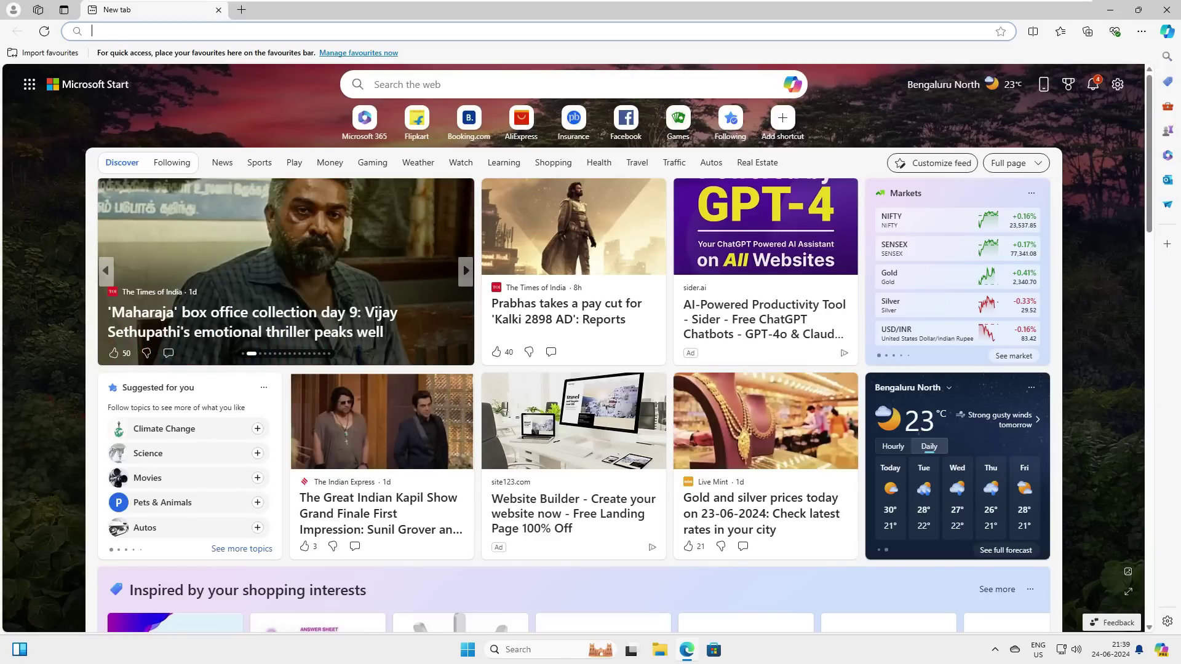
click(235, 32)
right_click(236, 32)
click(295, 188)
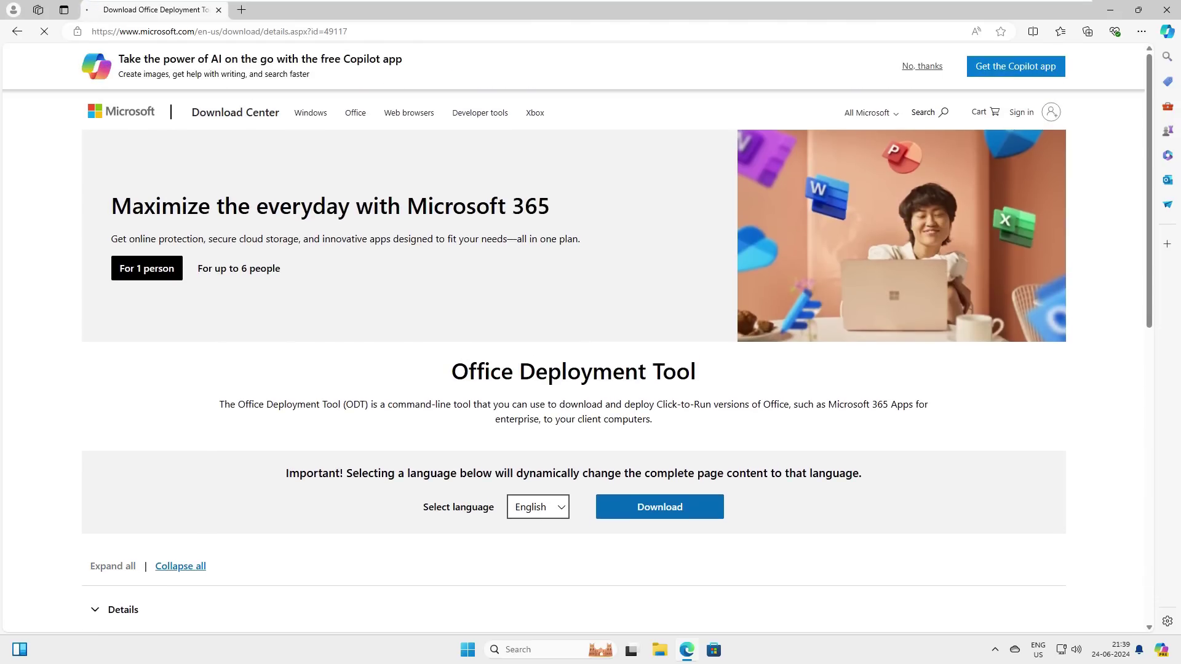
Review the Office Deployment Tool's version, file name, publication date and file size in the page details
drag(469, 372, 742, 376)
scroll(190, 333, down, 5)
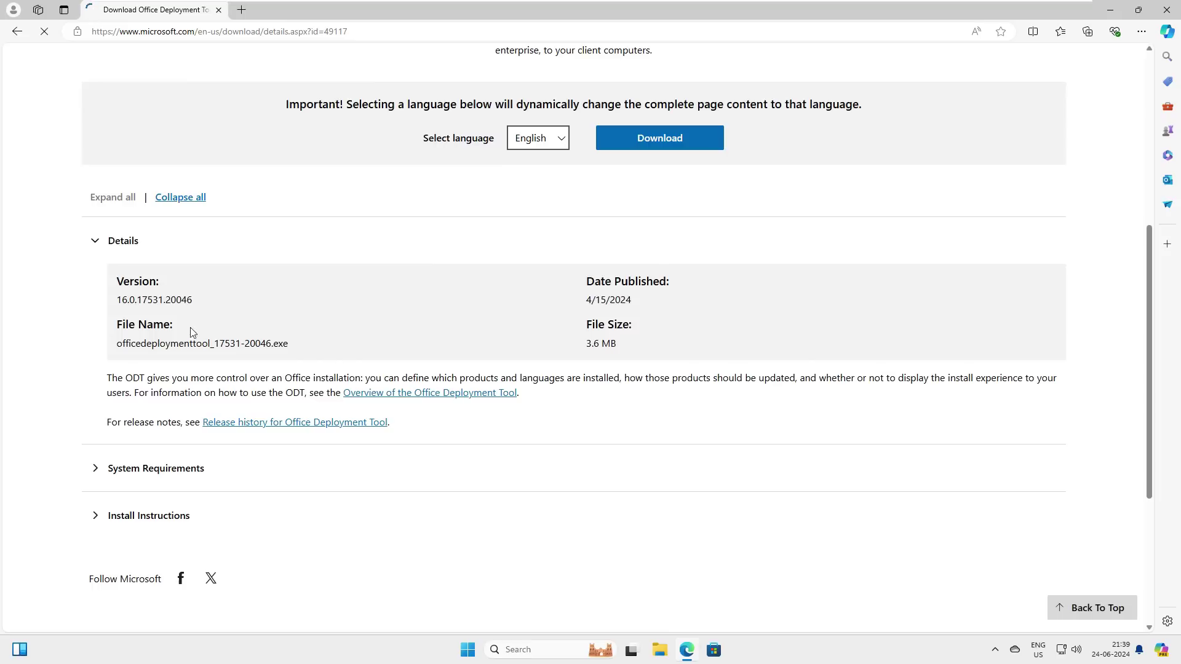
mouse_move(117, 300)
mouse_down()
mouse_move(193, 300)
mouse_move(117, 299)
mouse_up()
drag(636, 351, 571, 351)
click(671, 306)
click(579, 312)
Expand the system requirements and install instructions and check which operating systems the tool supports
click(177, 471)
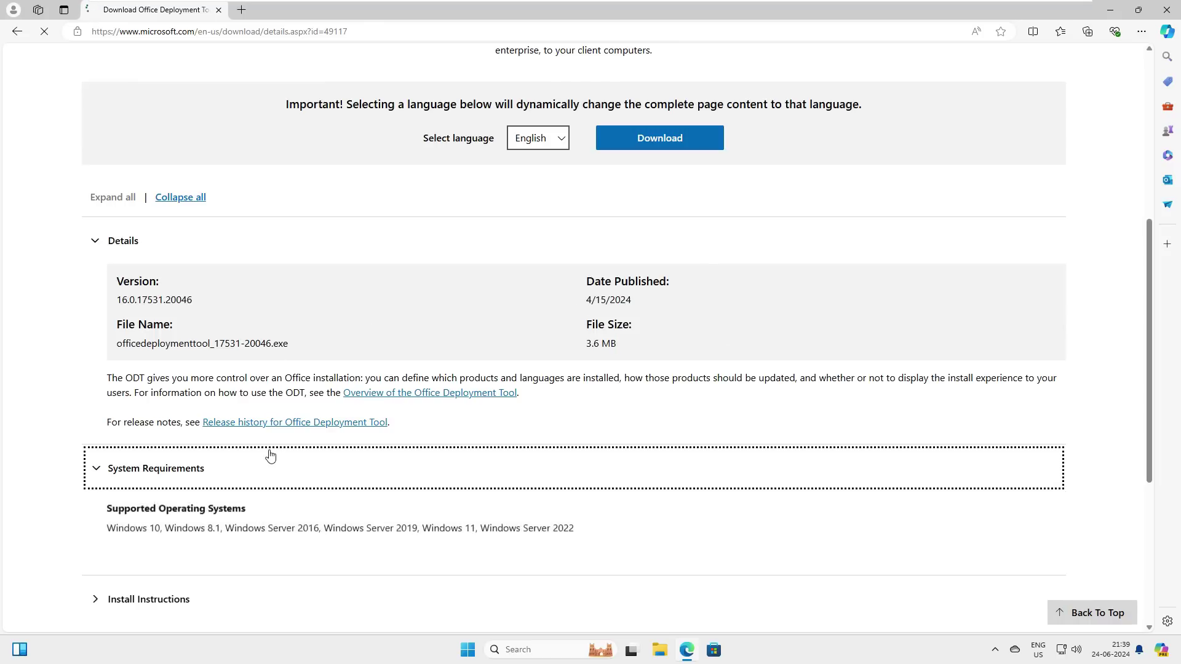
scroll(264, 453, down, 3)
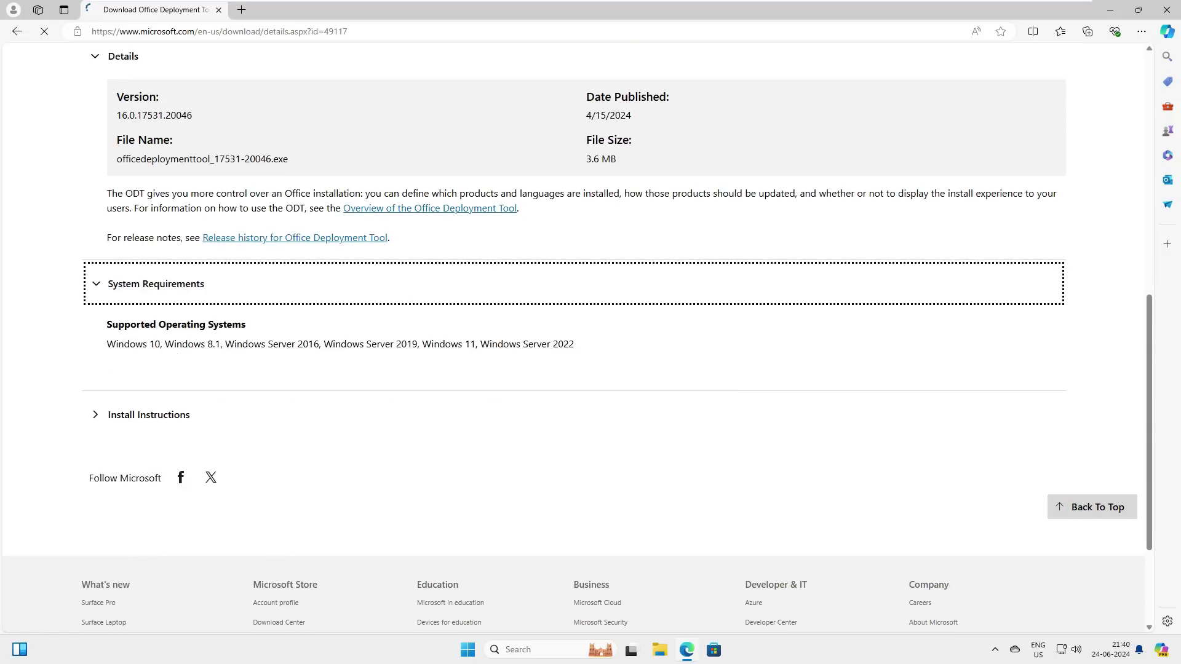
drag(161, 345, 106, 345)
drag(213, 344, 223, 345)
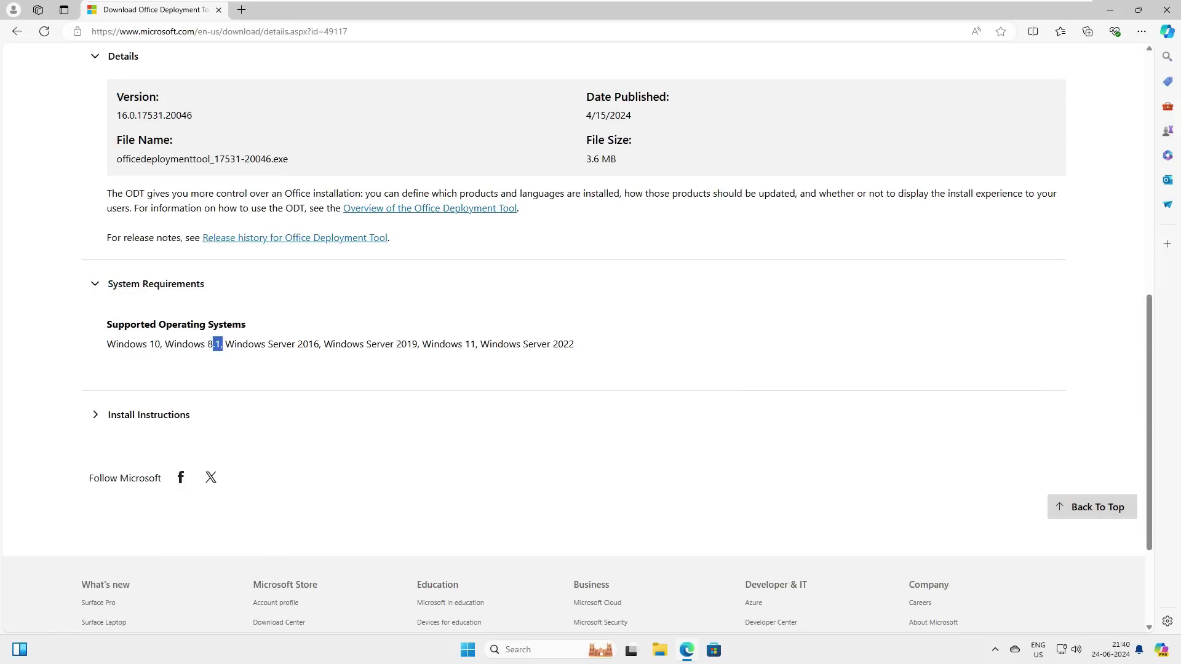
drag(319, 345, 225, 345)
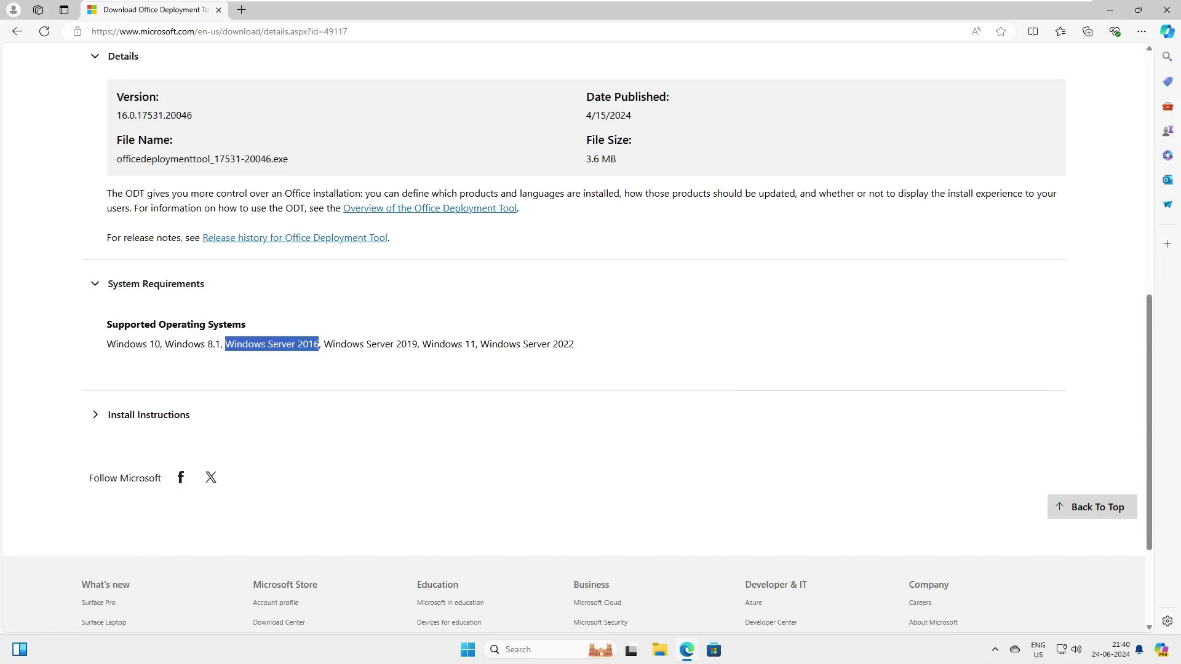
drag(420, 345, 353, 345)
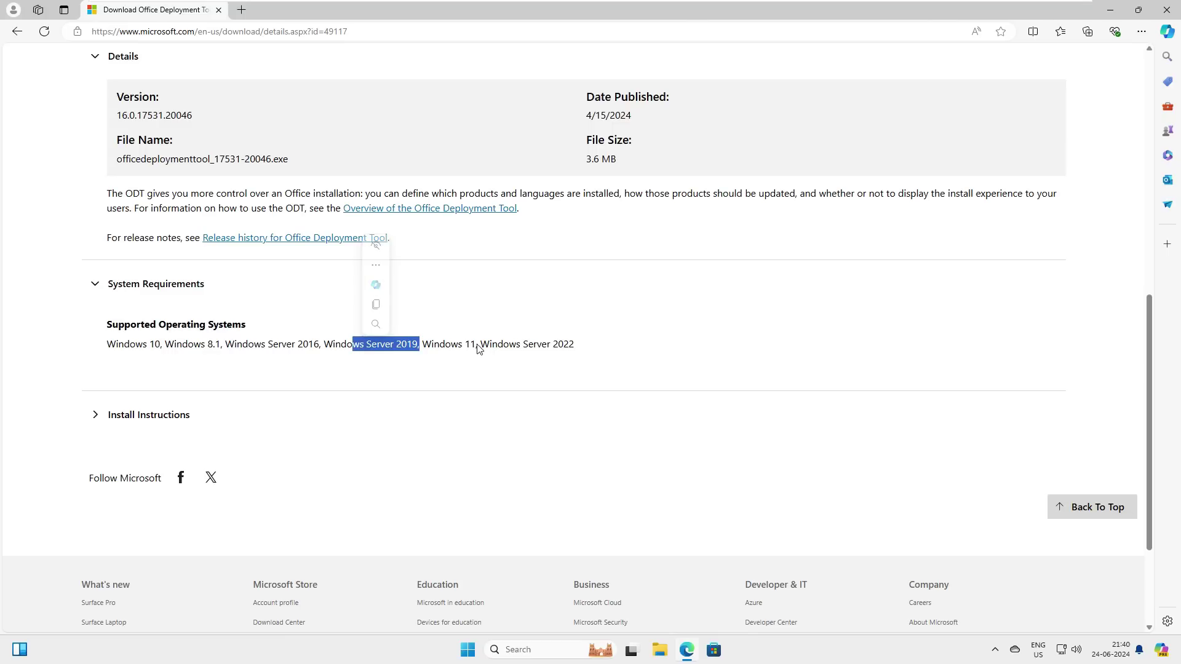
drag(479, 346, 448, 345)
drag(585, 347, 480, 346)
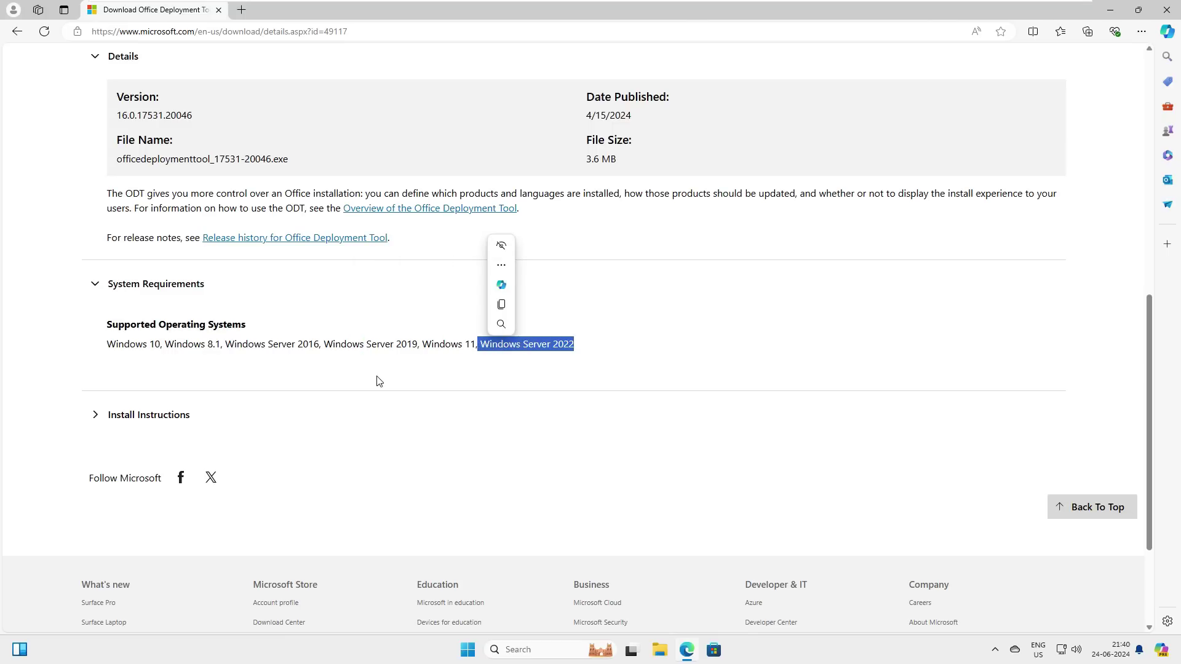
click(156, 432)
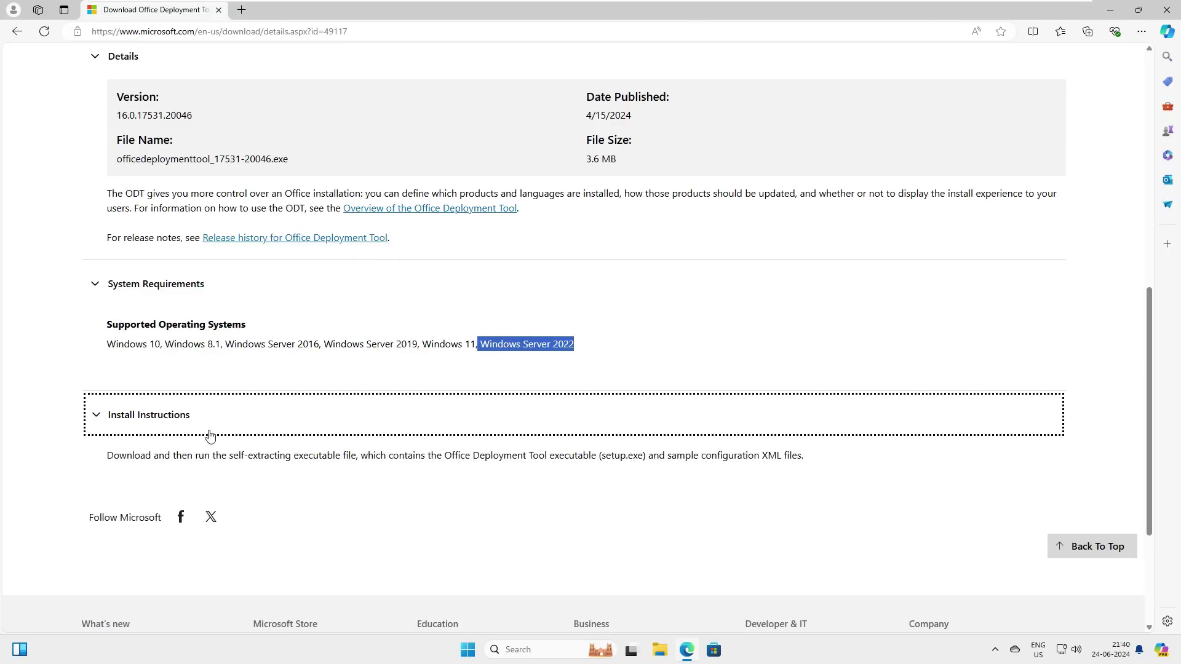
click(158, 419)
Download the English Office Deployment Tool and show the downloaded file in its folder
scroll(497, 453, up, 8)
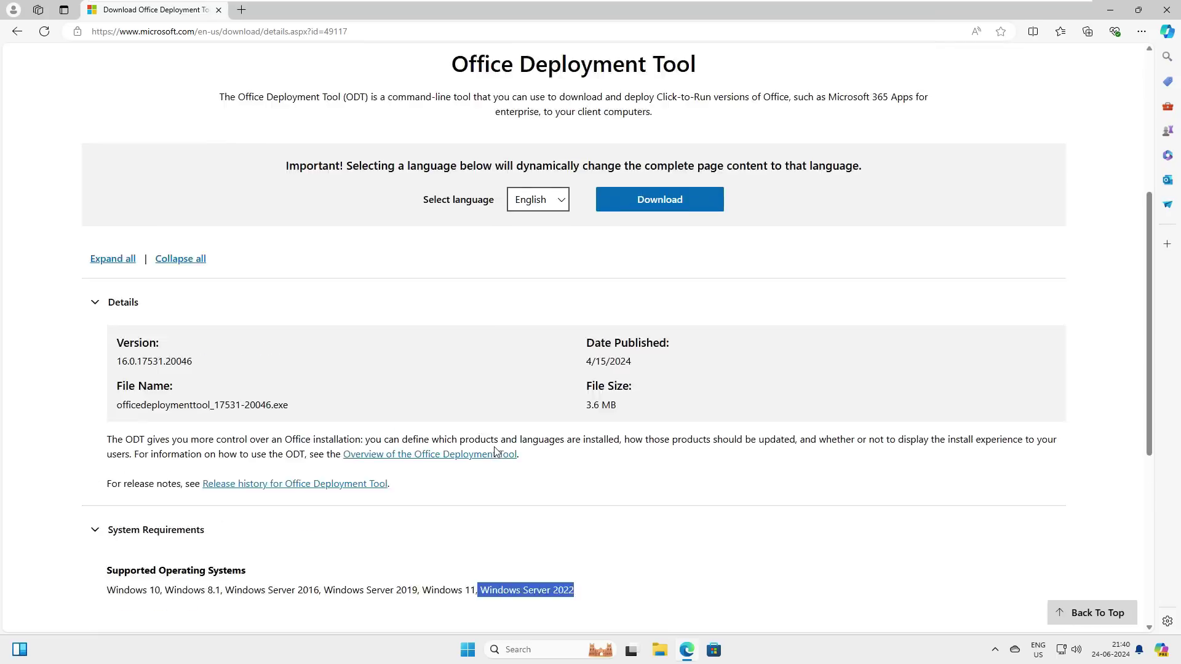
click(680, 449)
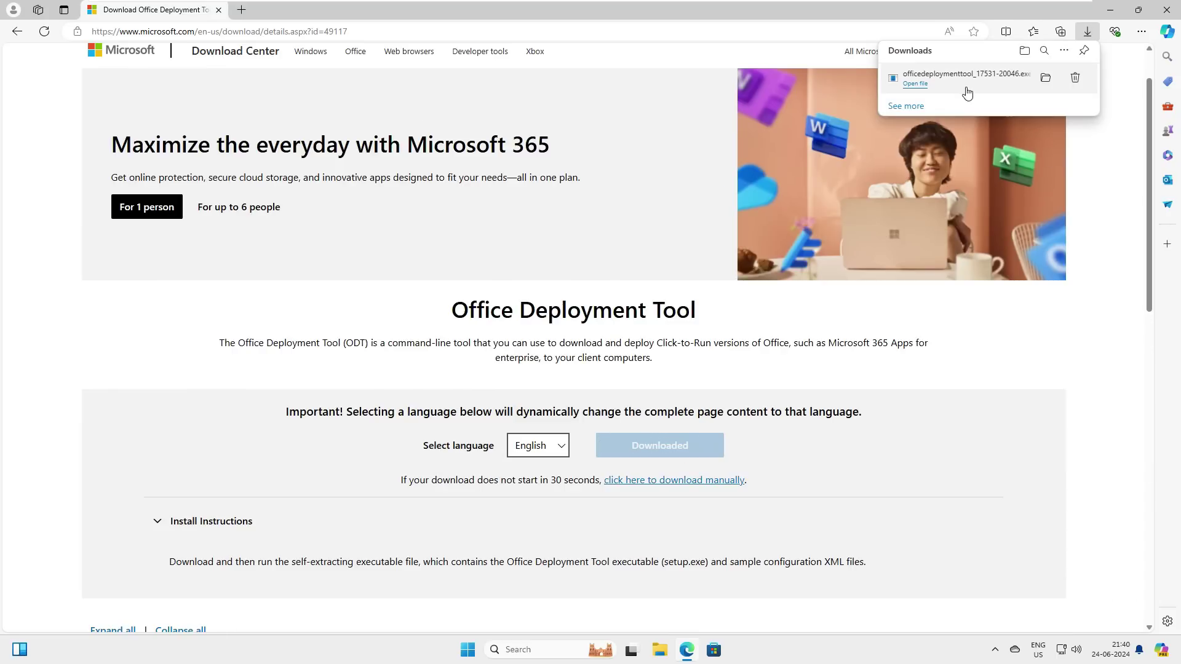
click(1047, 79)
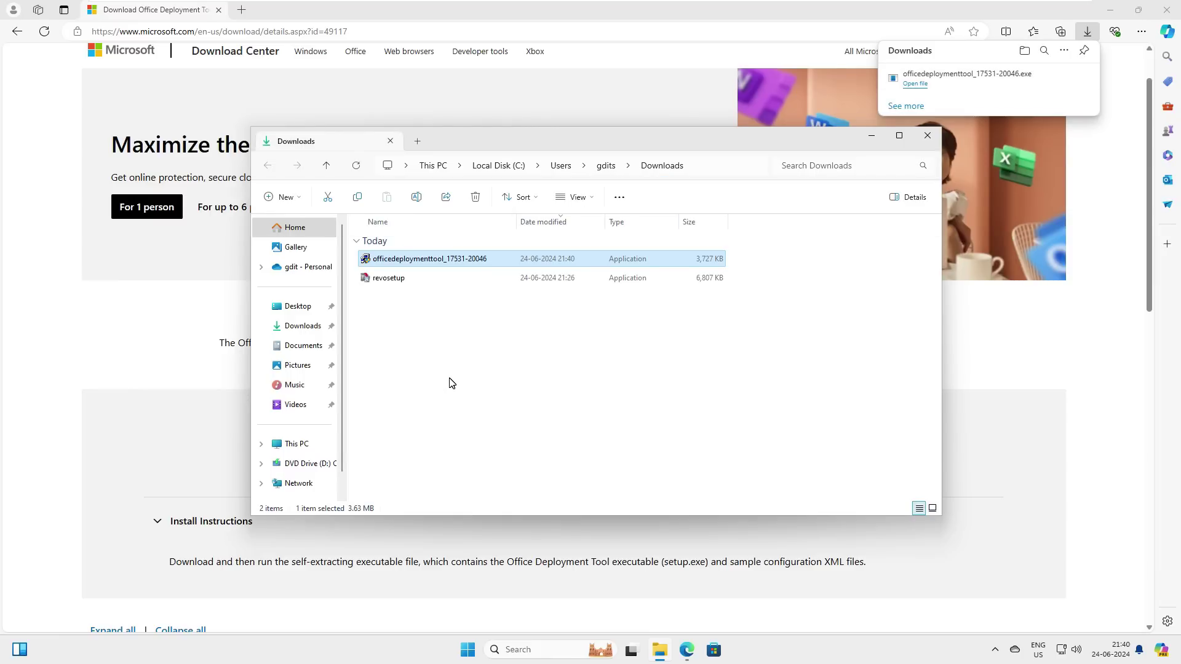
Create a folder named office2024 in the root of Local Disk (C:)
click(305, 445)
double_click(426, 248)
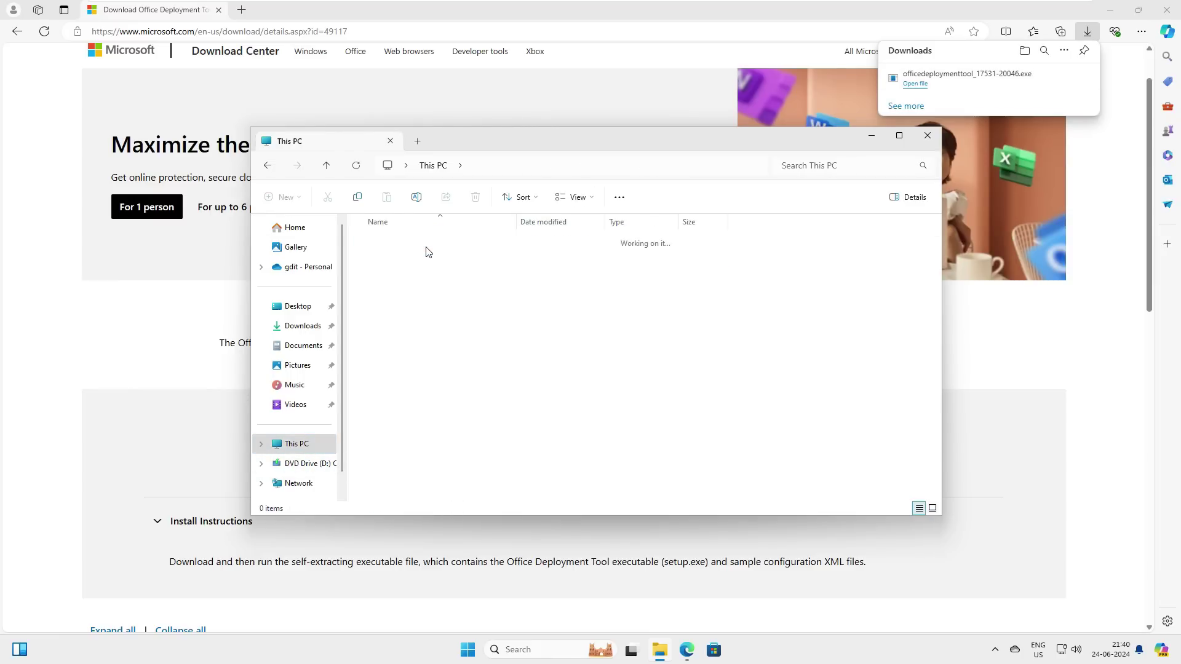
right_click(437, 359)
mouse_move(585, 453)
click(628, 458)
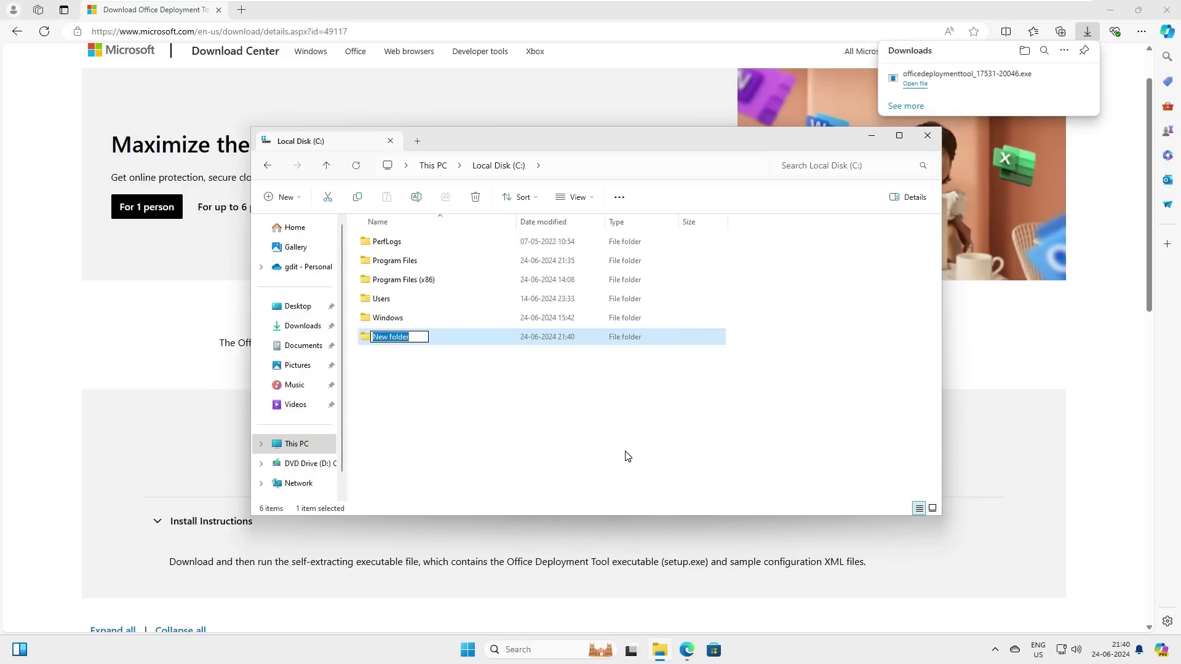
text(office2024)
click(628, 457)
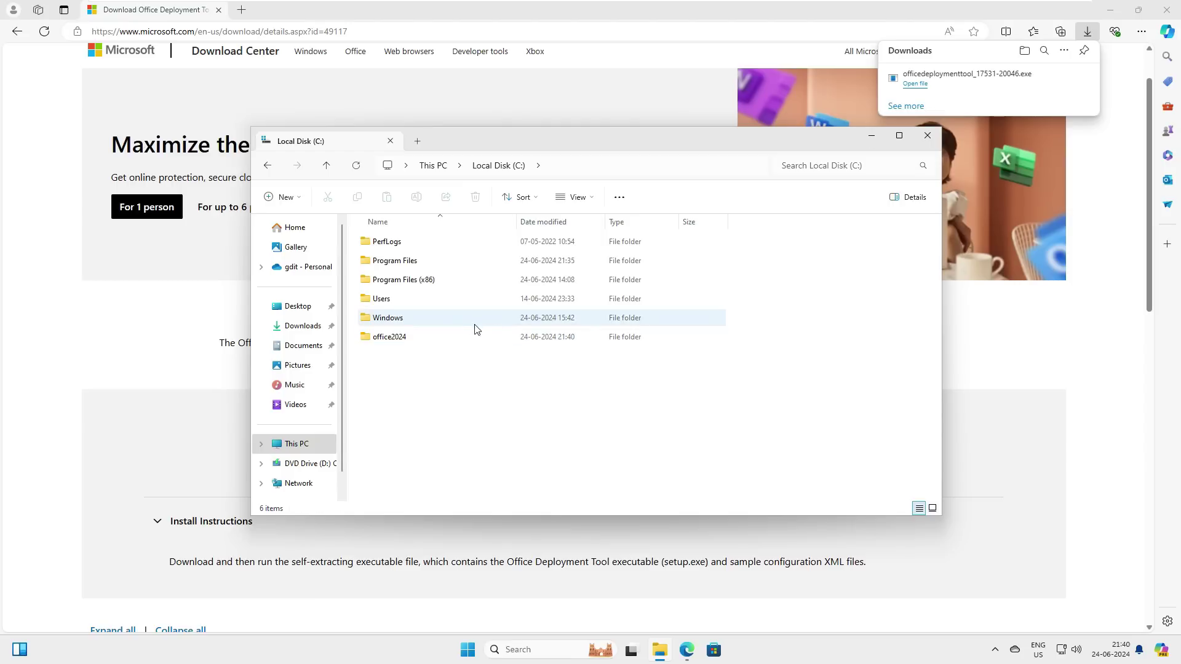
click(305, 328)
click(416, 264)
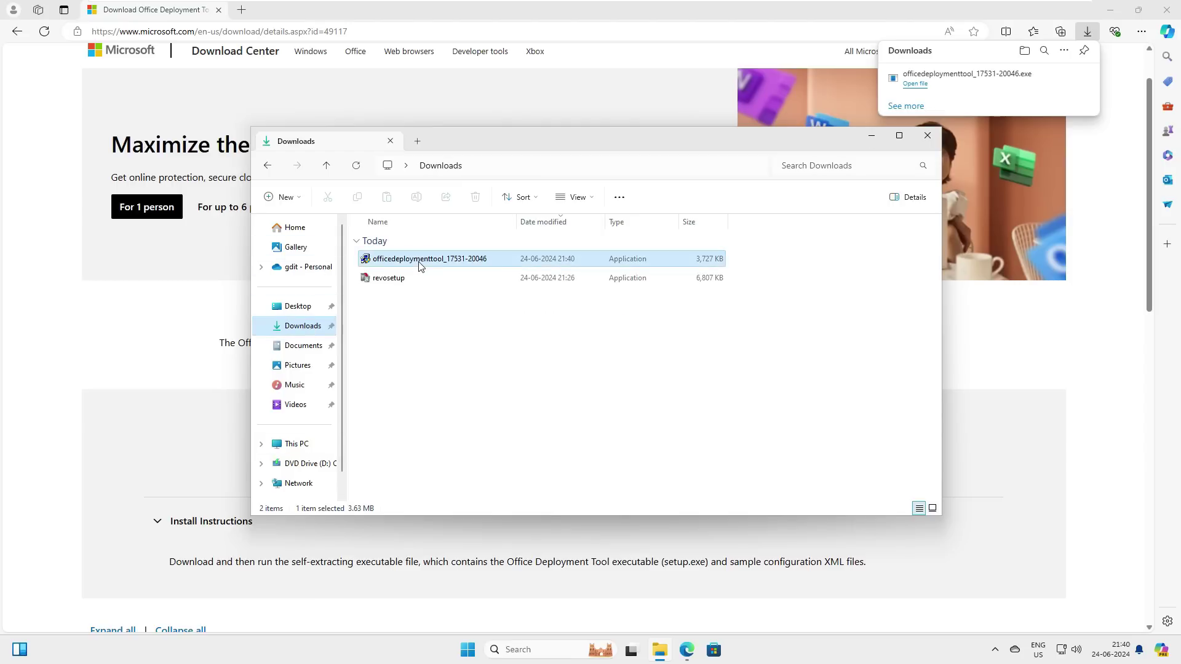
right_click(419, 263)
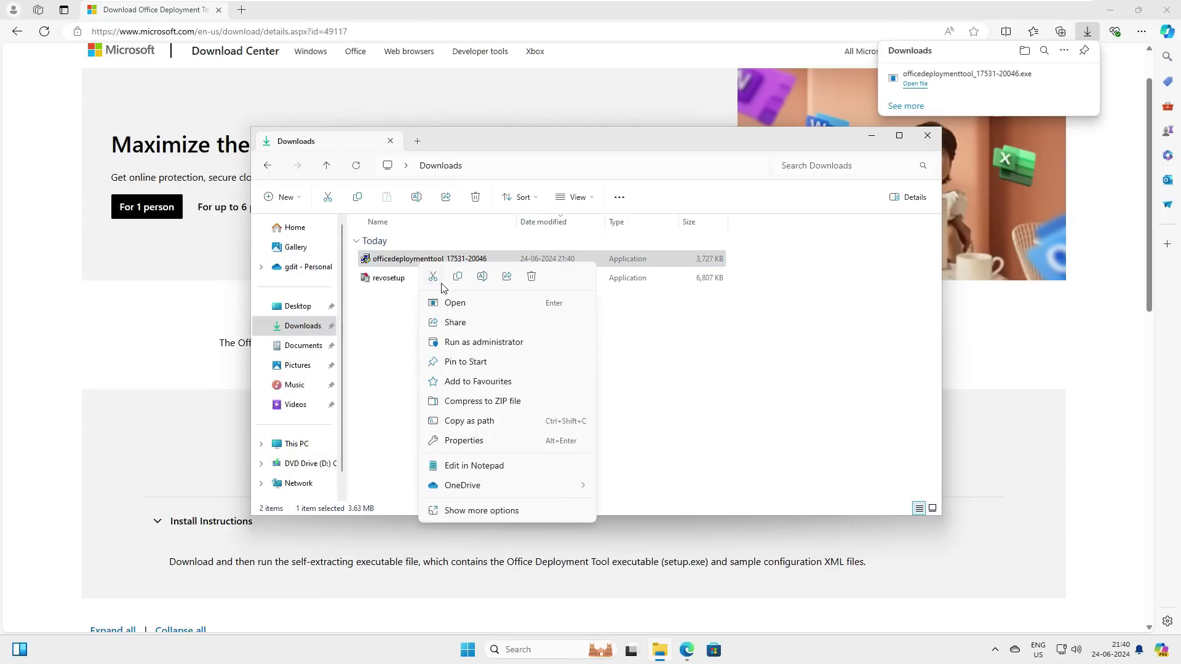
click(458, 277)
click(299, 445)
double_click(412, 308)
double_click(416, 278)
right_click(458, 310)
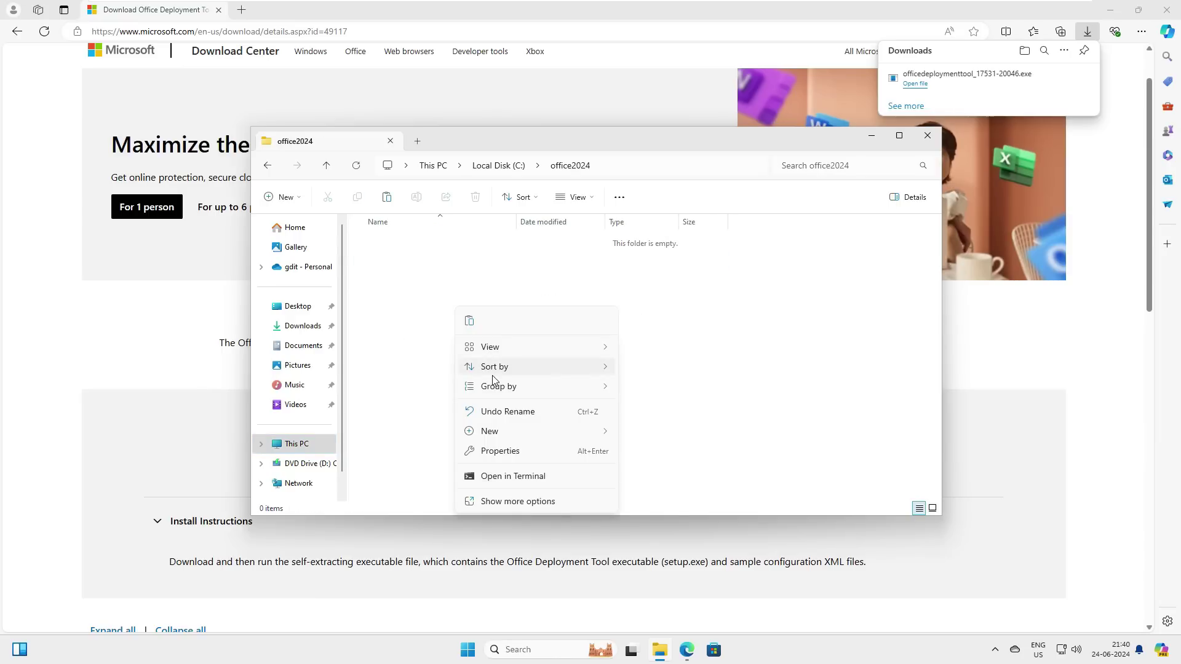
click(472, 319)
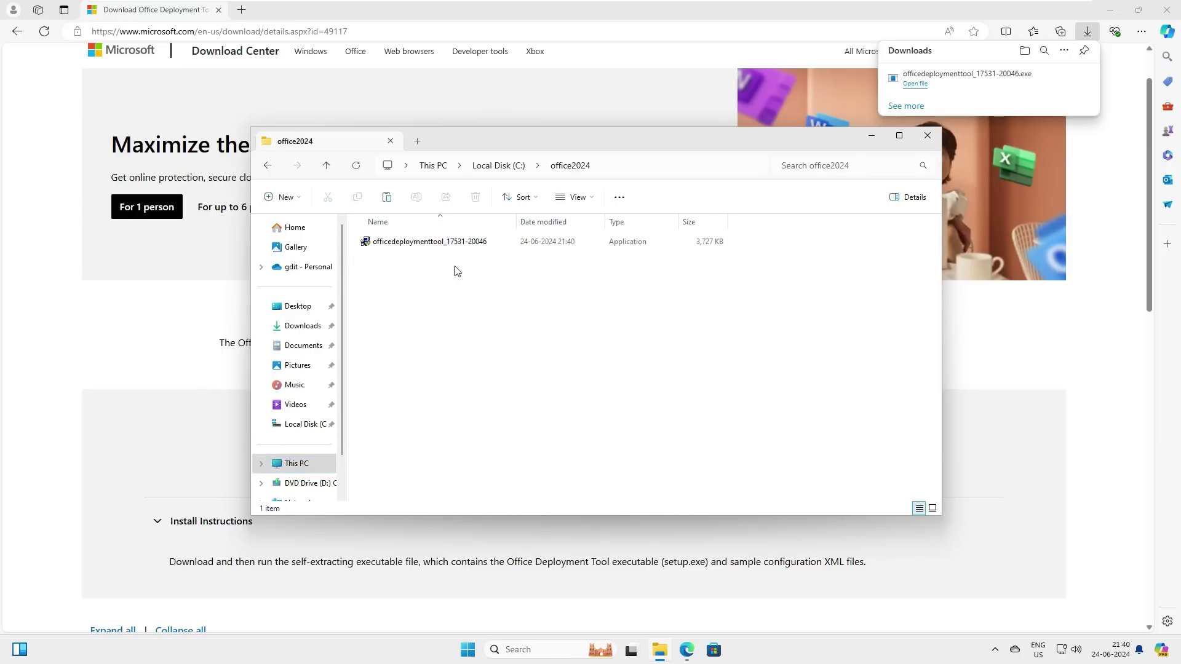
right_click(446, 246)
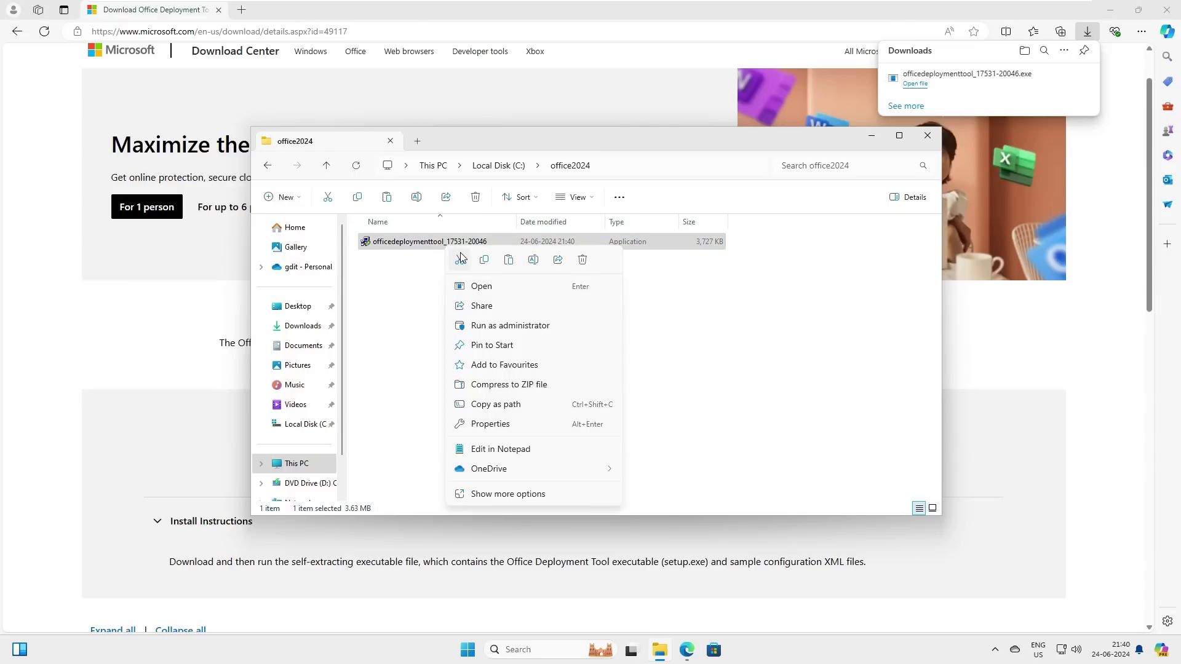
click(503, 326)
click(533, 423)
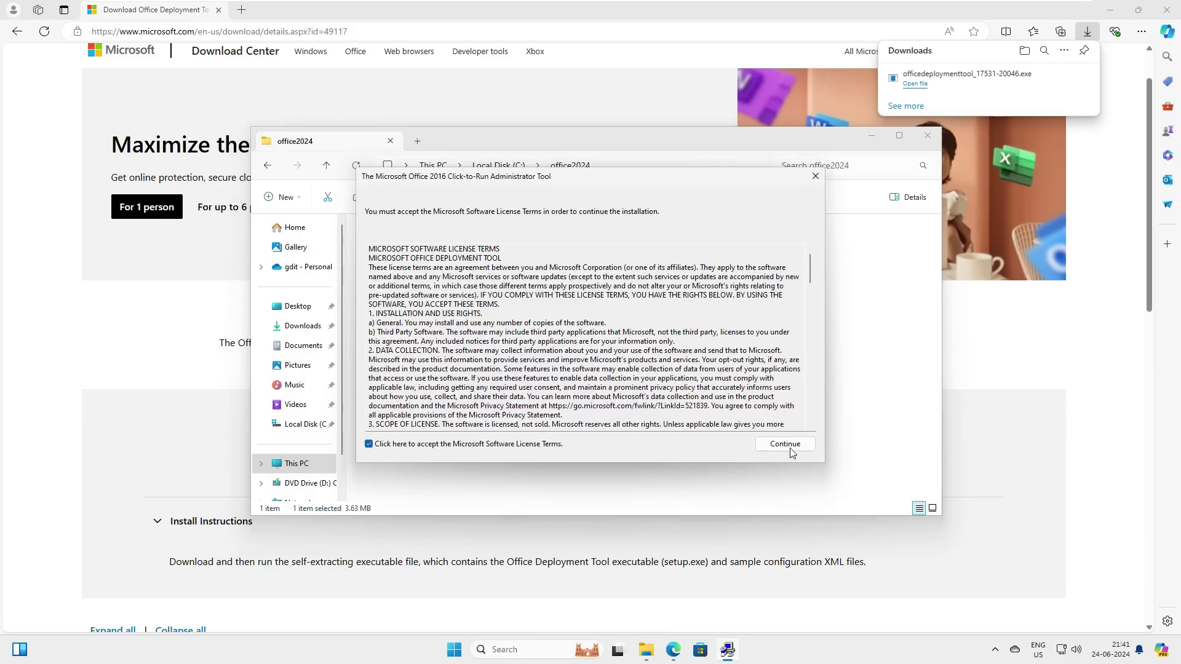
click(787, 445)
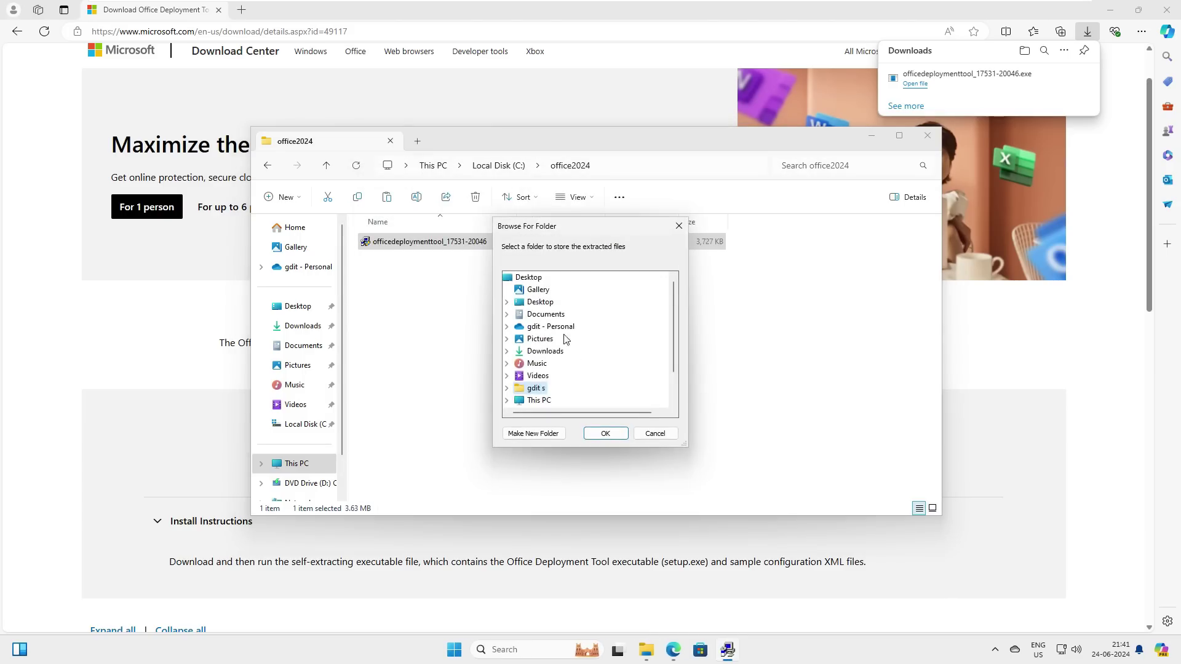
Extract the deployment tool's files into the office2024 folder on Local Disk (C:) and dismiss the completion message
scroll(678, 374, down, 1)
double_click(541, 369)
double_click(557, 376)
click(567, 301)
click(605, 433)
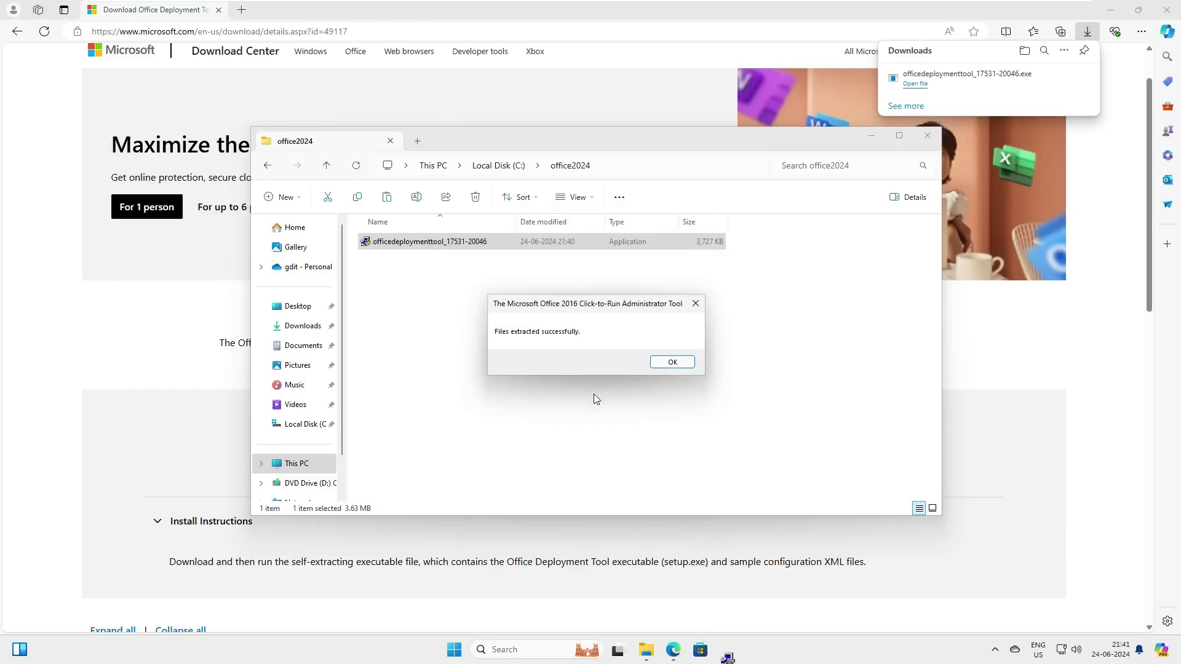
key(Return)
drag(804, 385, 583, 395)
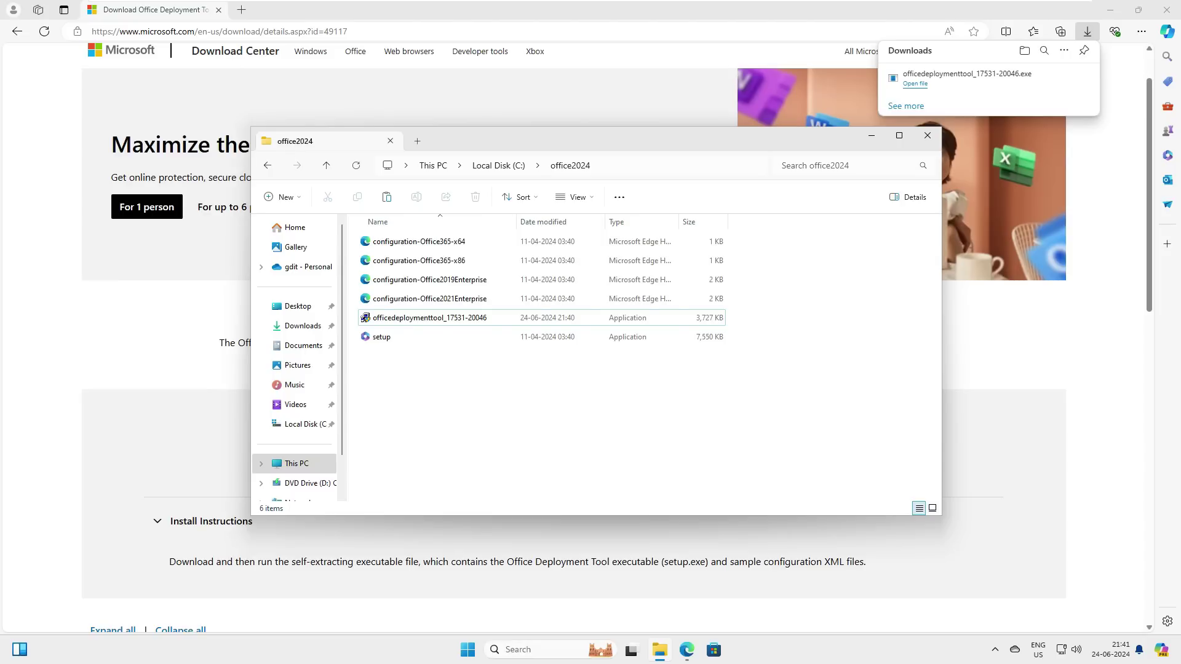
Load the learn.microsoft.com article on installing Office LTSC preview from the copied link in a new Edge tab
key(ctrl+t)
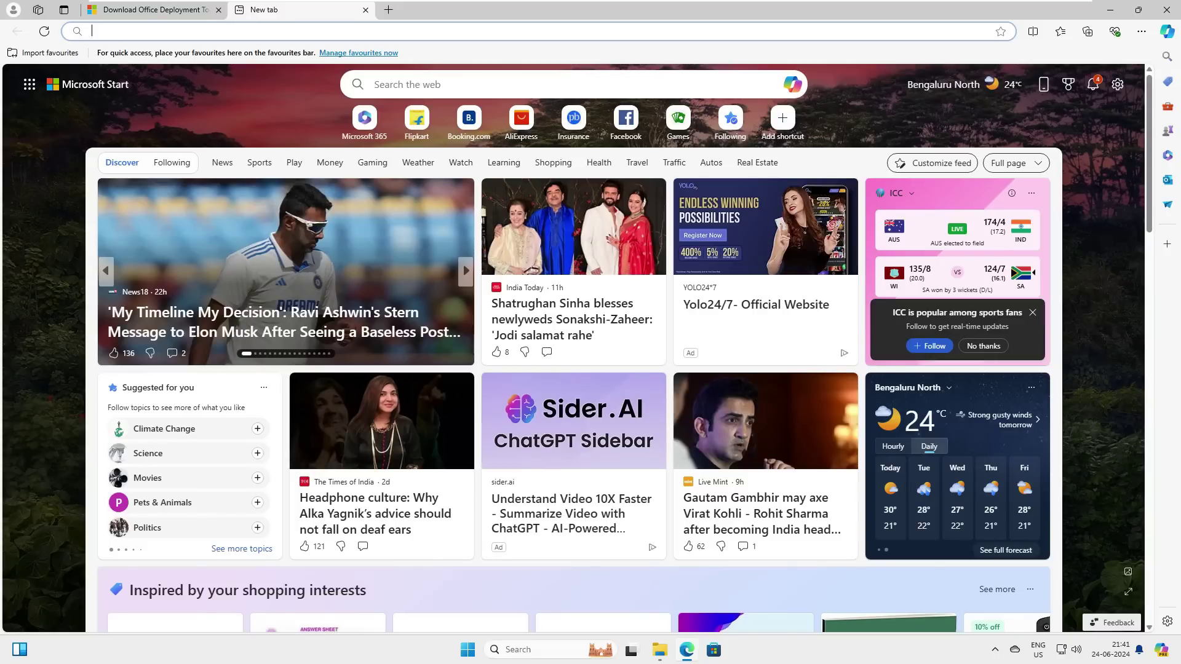
right_click(273, 32)
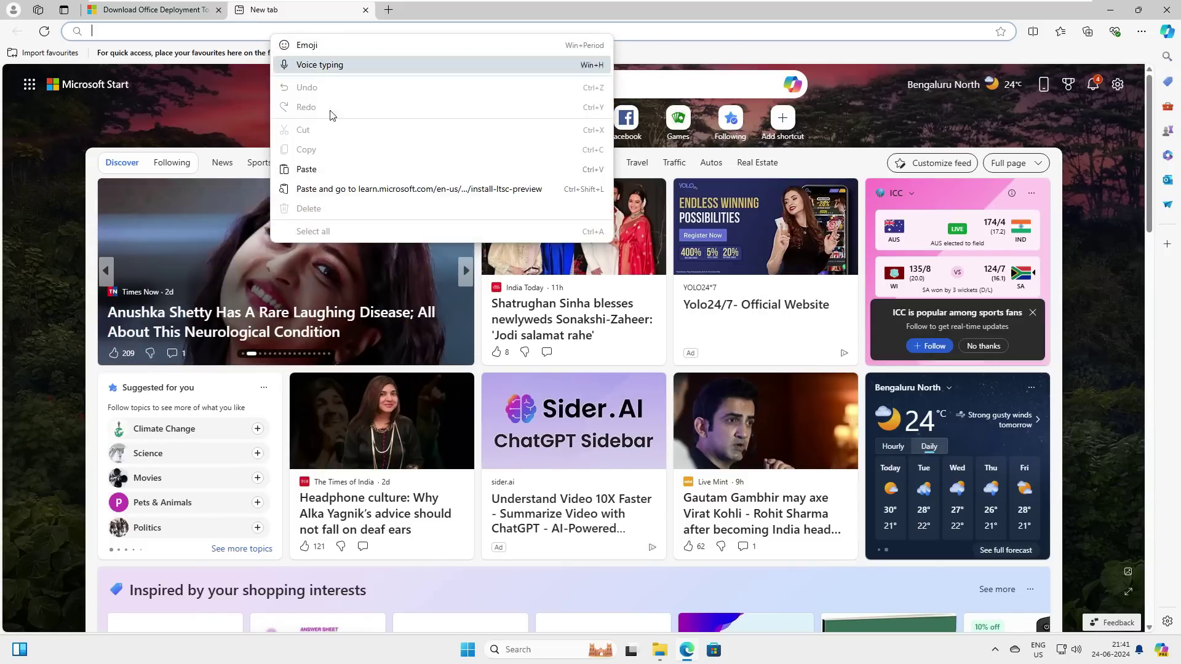
click(355, 195)
key(ctrl+v)
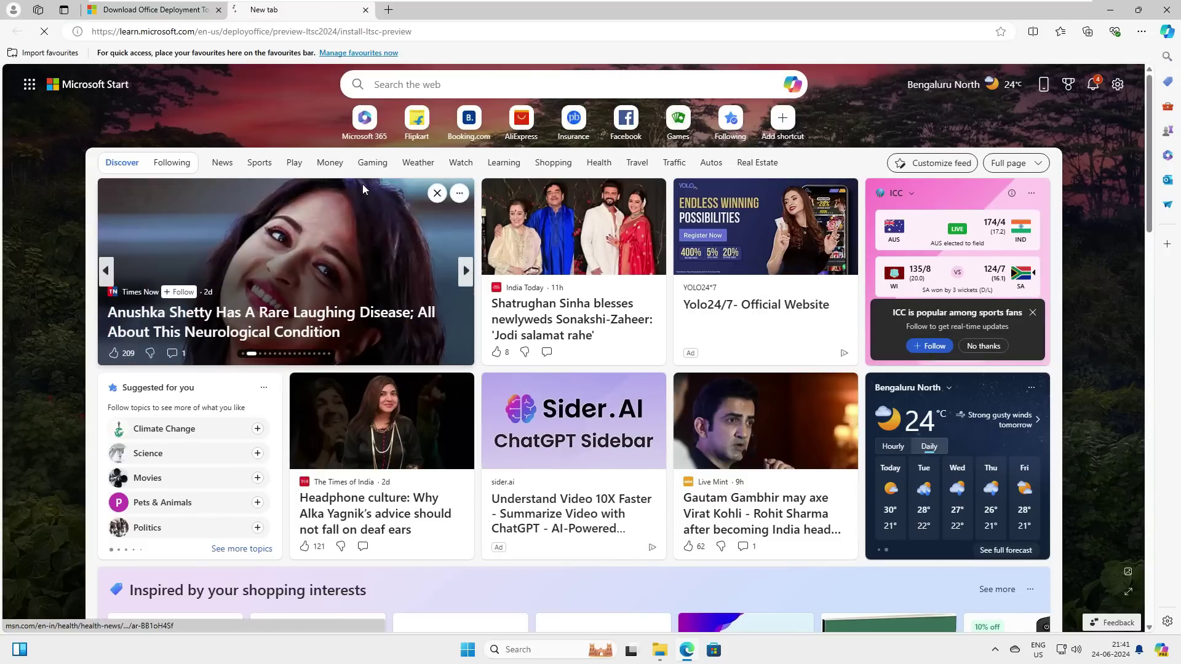
key(Return)
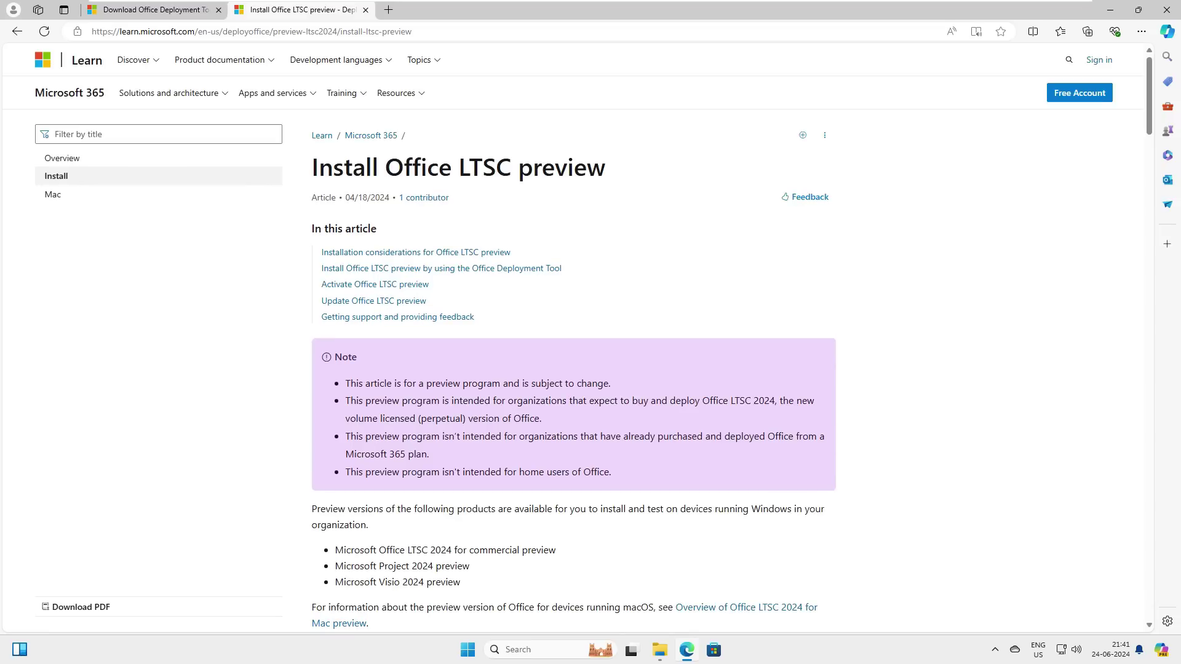
Review the Install Office LTSC preview article's title and its list of available 2024 preview products
scroll(586, 324, down, 3)
scroll(585, 324, up, 3)
drag(305, 174, 629, 177)
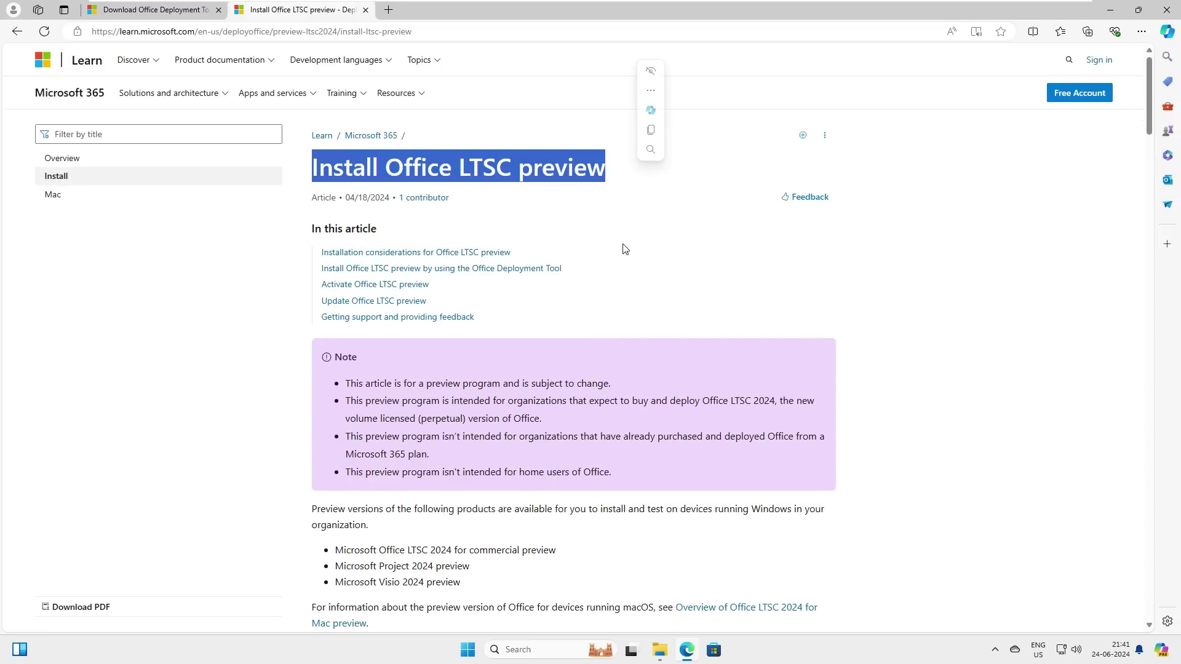
scroll(631, 254, down, 5)
drag(555, 242, 378, 242)
click(378, 242)
drag(463, 242, 395, 242)
click(466, 262)
drag(466, 262, 388, 259)
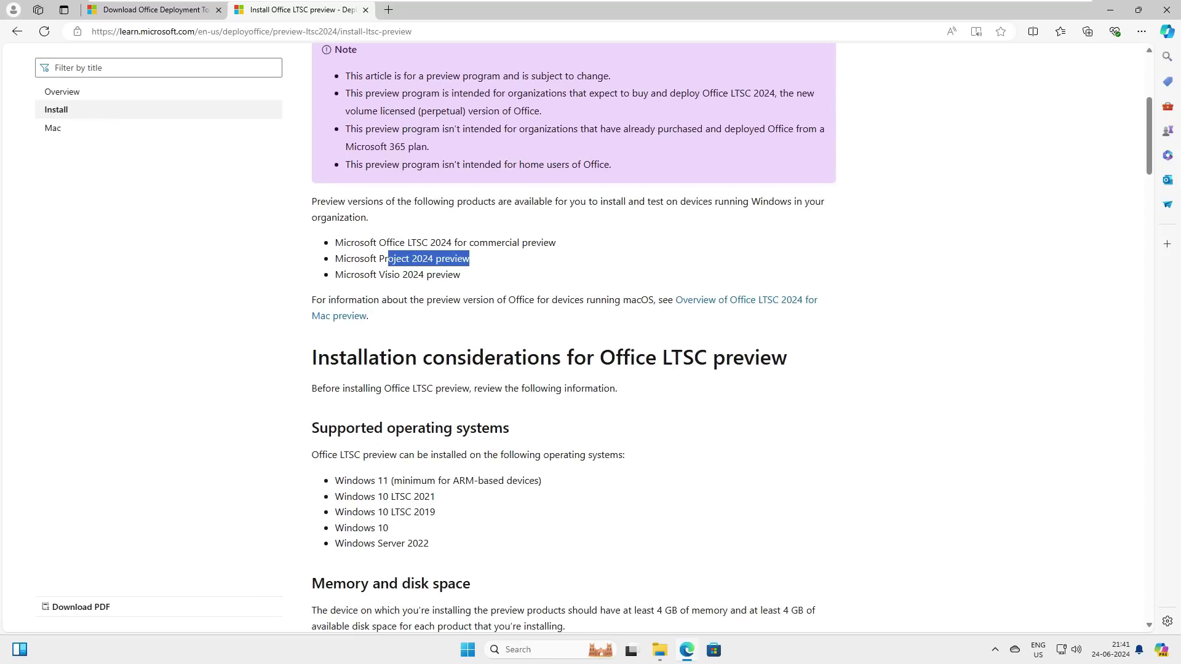
drag(458, 275, 373, 275)
click(486, 258)
drag(574, 248, 335, 244)
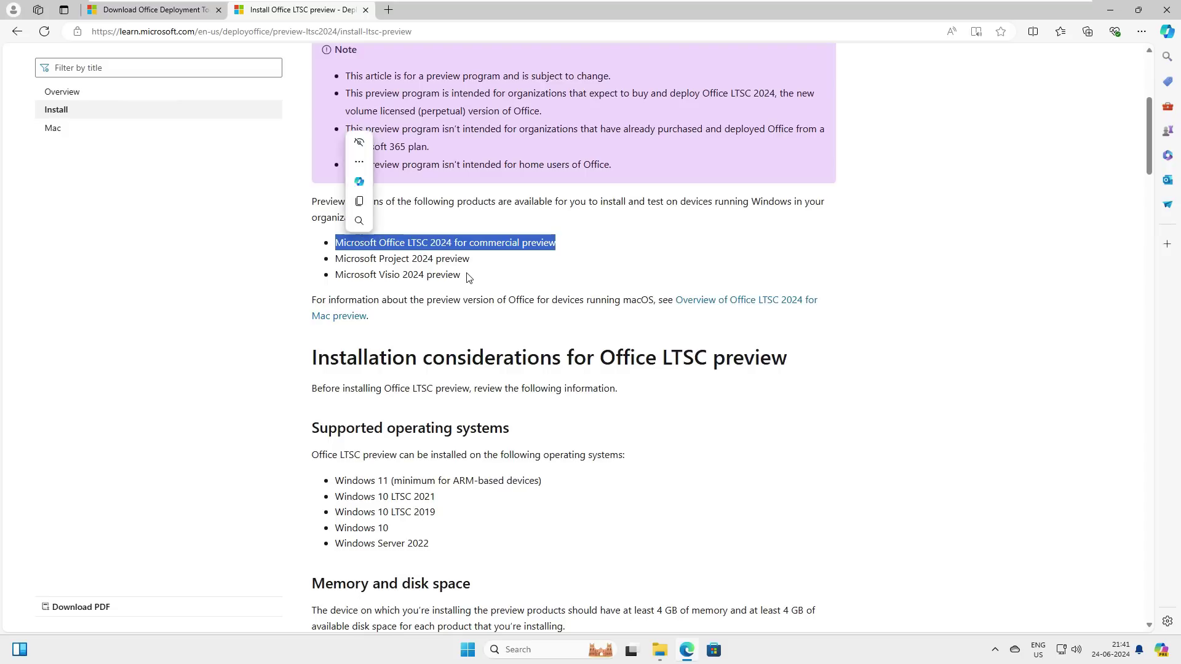
Review the installation considerations for Office LTSC preview, including the list of supported operating systems
click(470, 279)
drag(464, 284, 512, 307)
scroll(468, 307, down, 2)
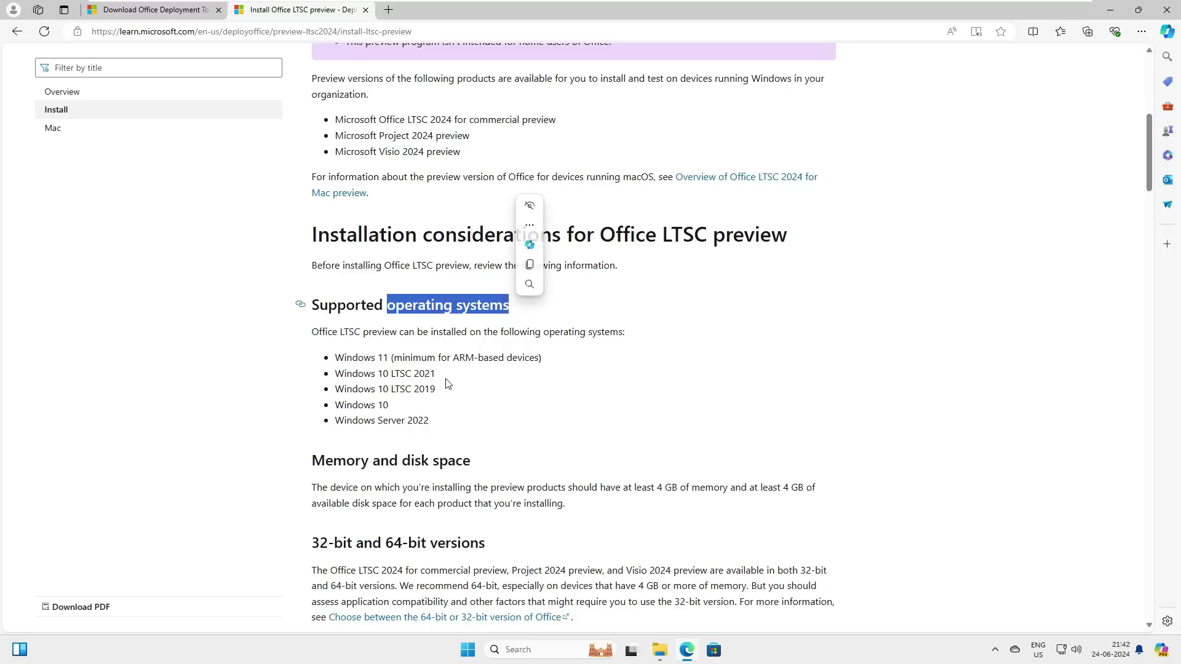
click(399, 377)
double_click(352, 358)
drag(335, 373, 435, 373)
mouse_move(335, 388)
mouse_down()
mouse_move(448, 396)
mouse_move(335, 405)
mouse_up()
click(392, 412)
drag(449, 425, 335, 421)
scroll(573, 338, down, 3)
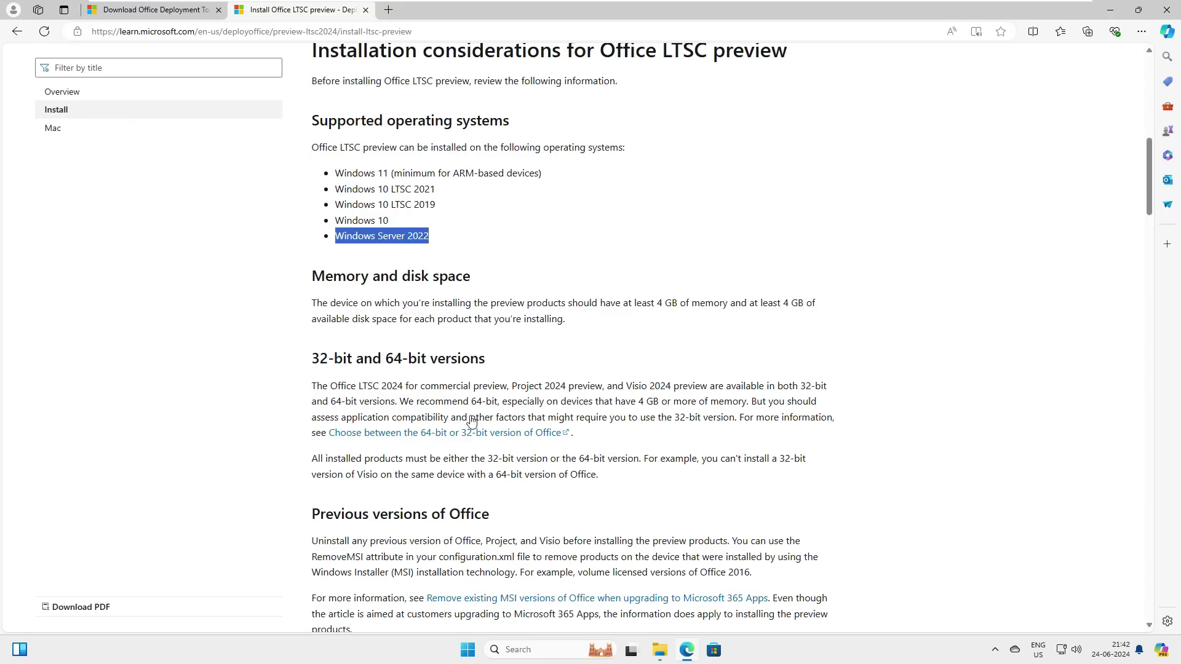
Examine the article's setup.exe /configure configuration.xml command and its example configuration.xml file
scroll(472, 422, down, 6)
scroll(471, 417, down, 3)
scroll(572, 339, down, 7)
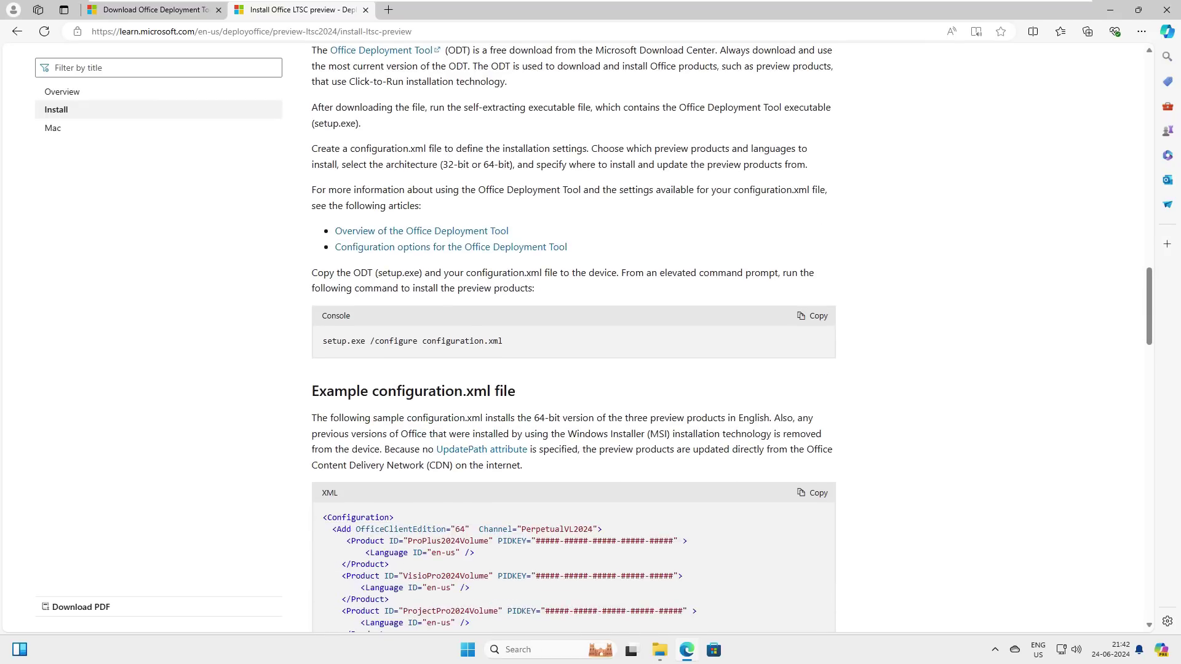
drag(523, 346, 310, 343)
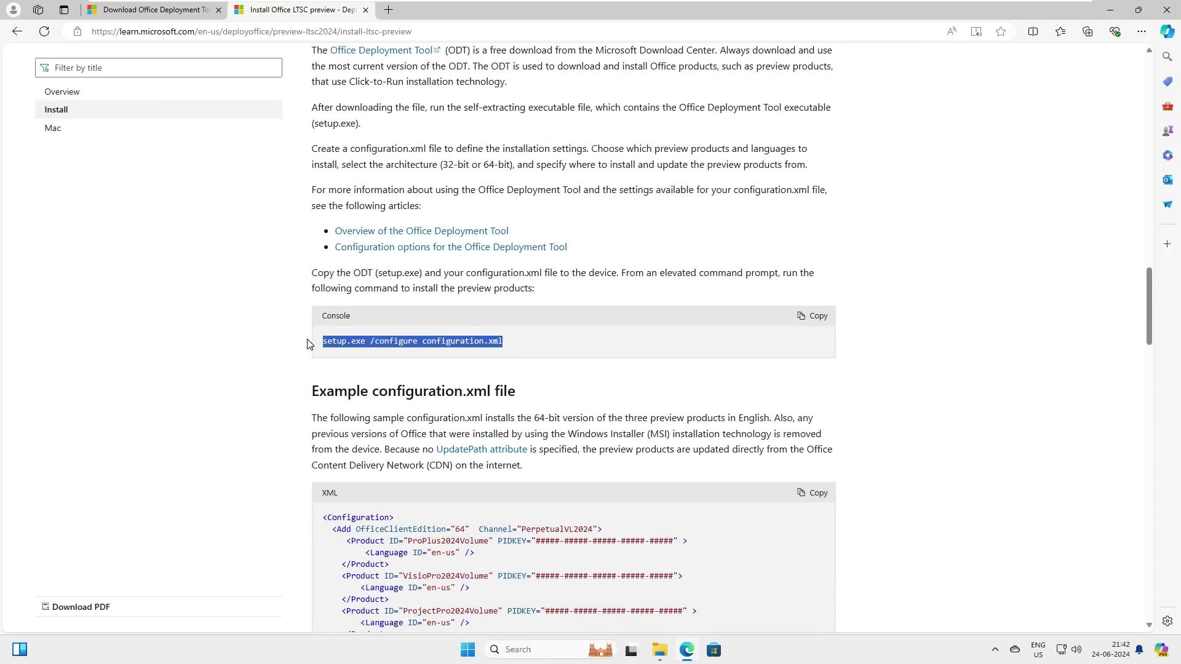
scroll(472, 415, down, 4)
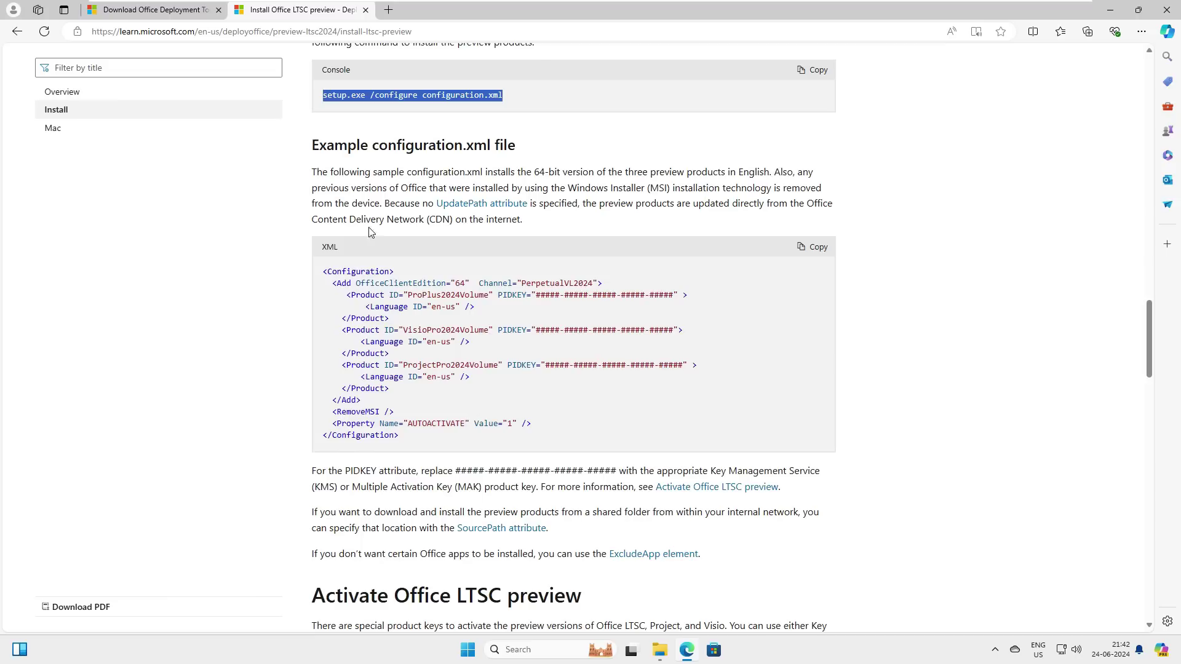
drag(317, 266, 519, 434)
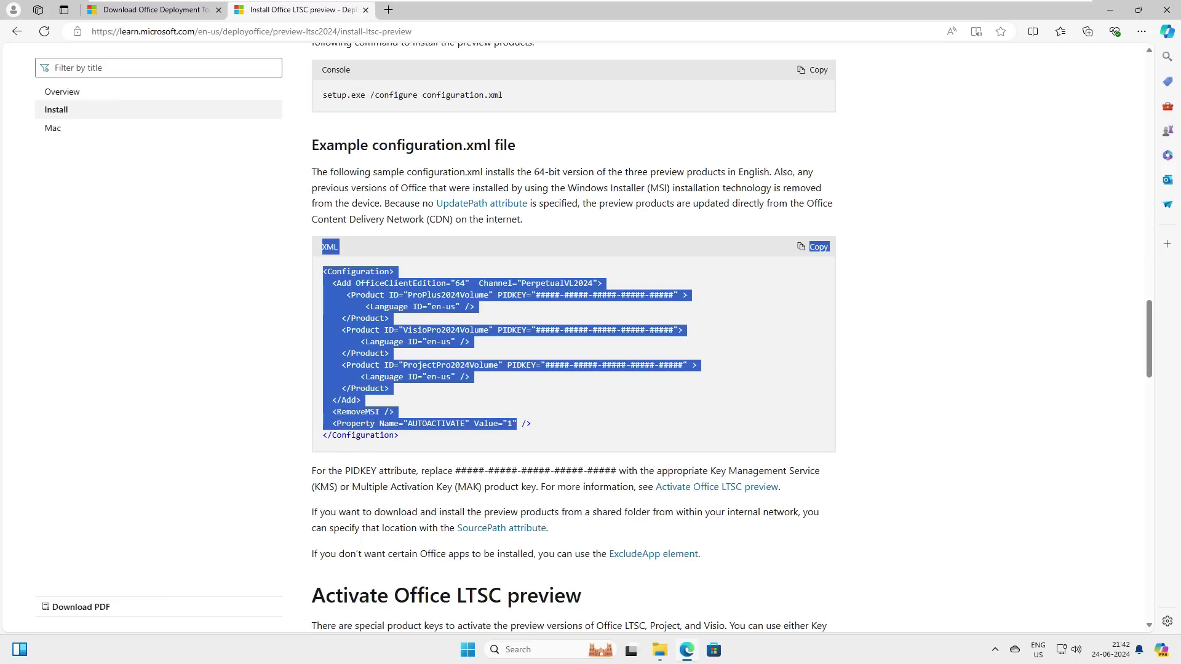
Review the KMS and MAK activation sections with their product key tables, plus the section on updating Office LTSC preview
scroll(511, 373, down, 7)
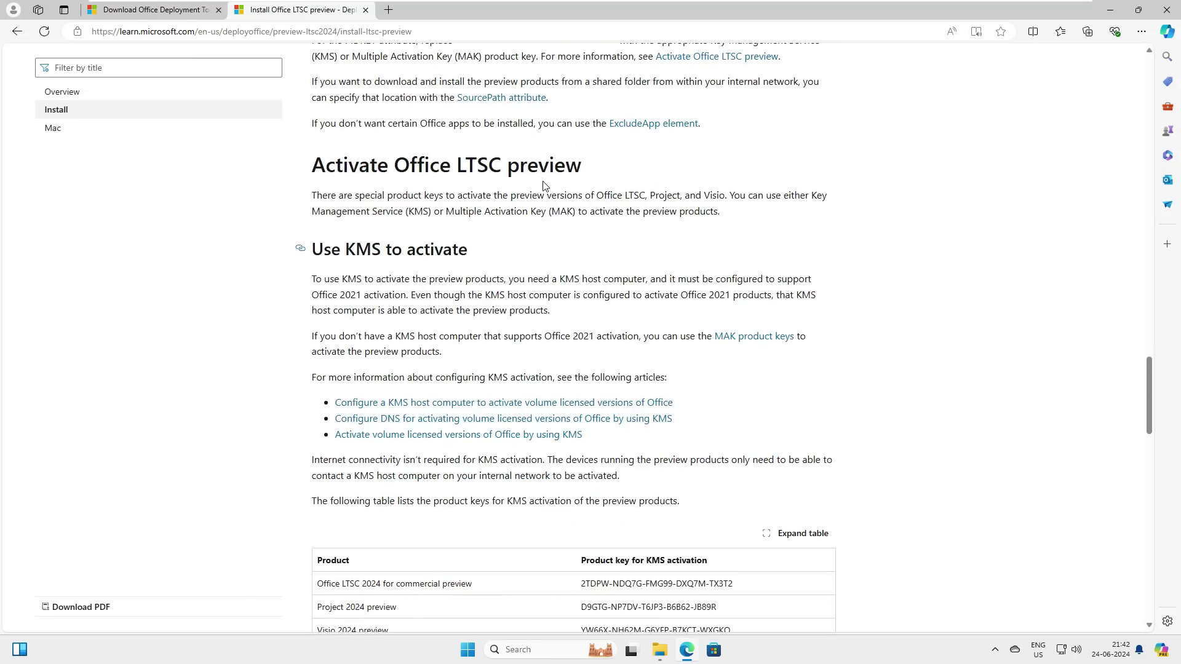
scroll(517, 250, down, 5)
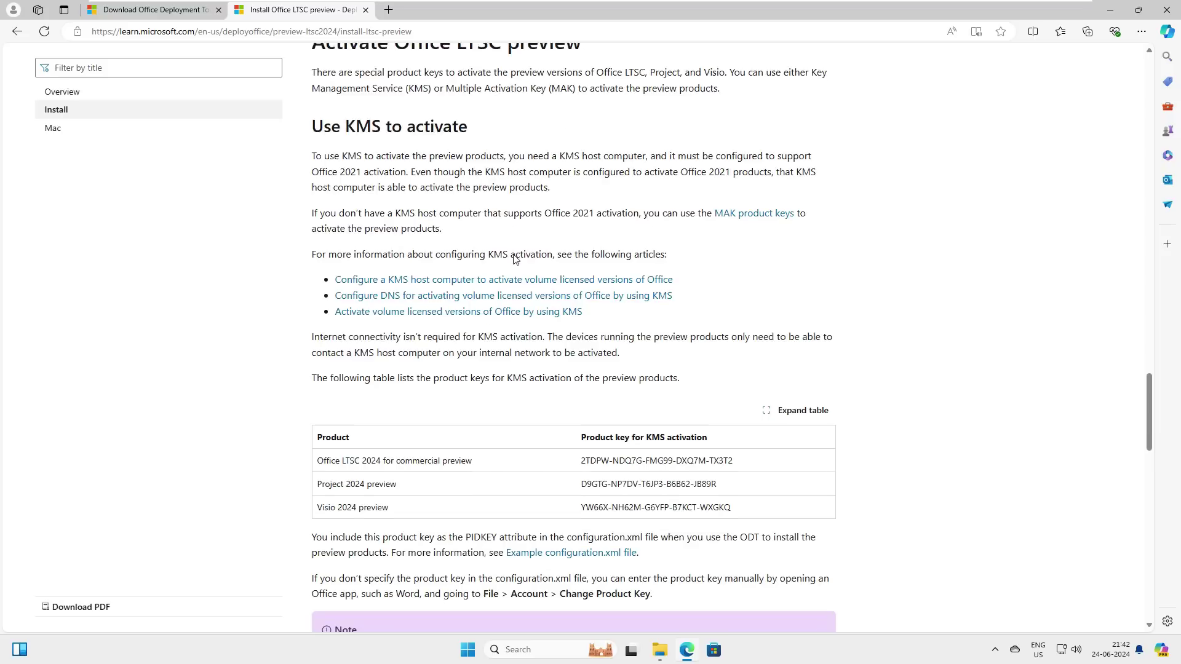
drag(338, 264, 424, 350)
scroll(409, 312, up, 2)
scroll(419, 345, down, 5)
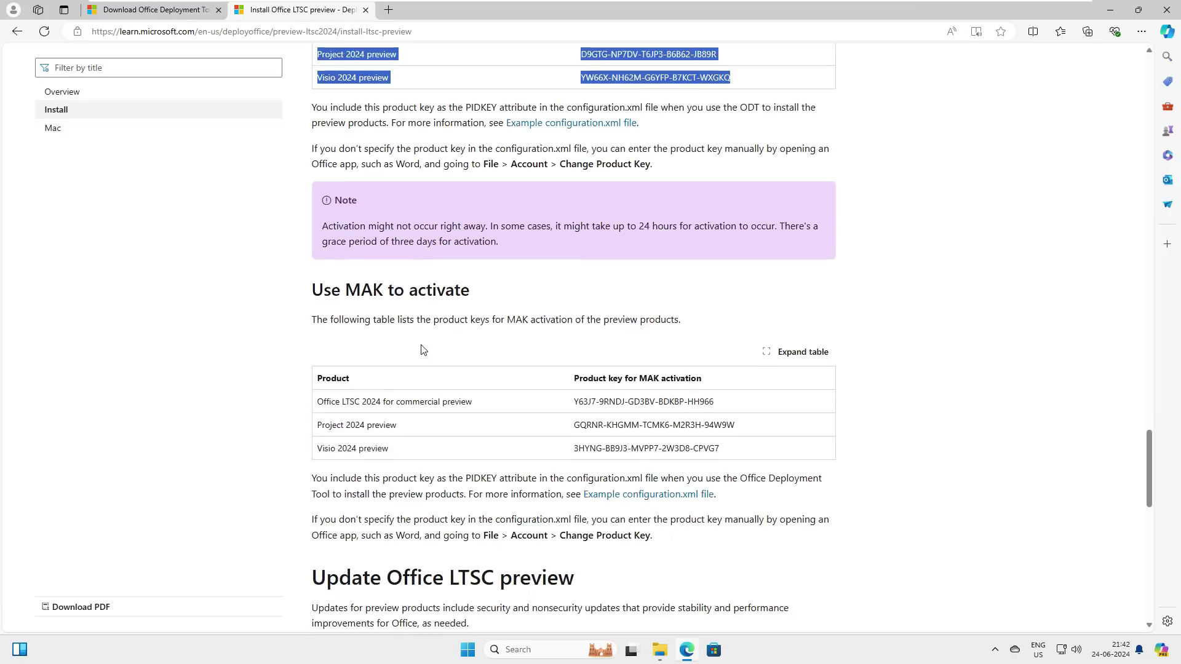
drag(312, 227, 719, 386)
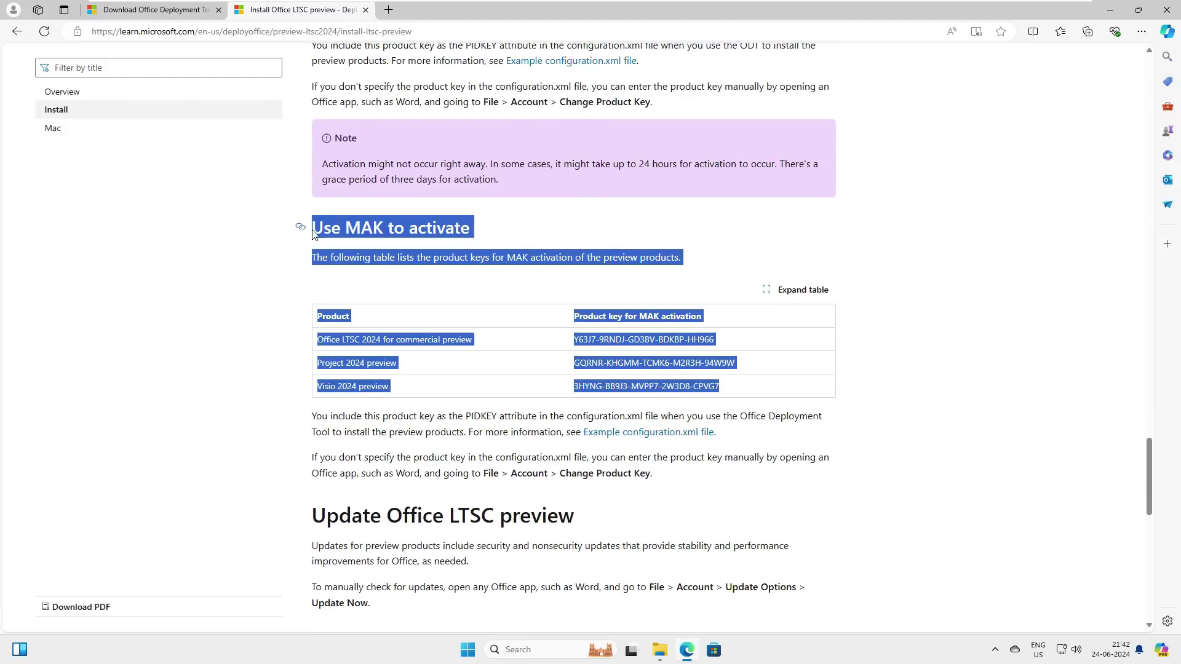
click(320, 262)
scroll(390, 311, up, 3)
scroll(574, 339, up, 4)
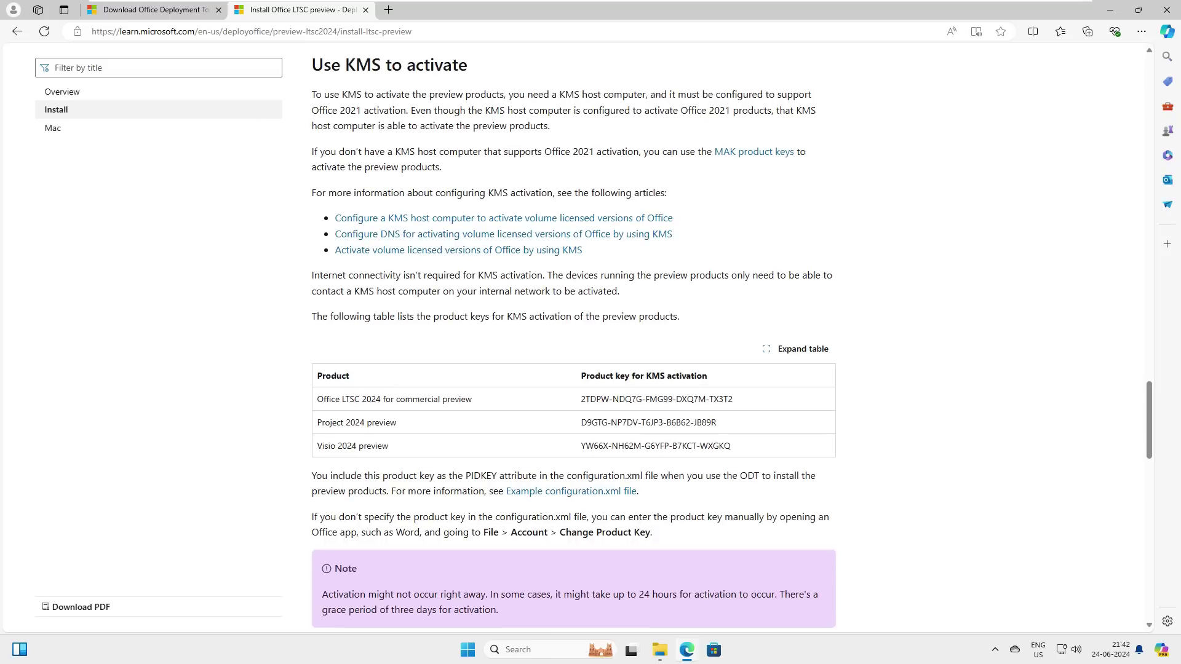
scroll(371, 212, down, 8)
drag(301, 162, 763, 329)
click(962, 378)
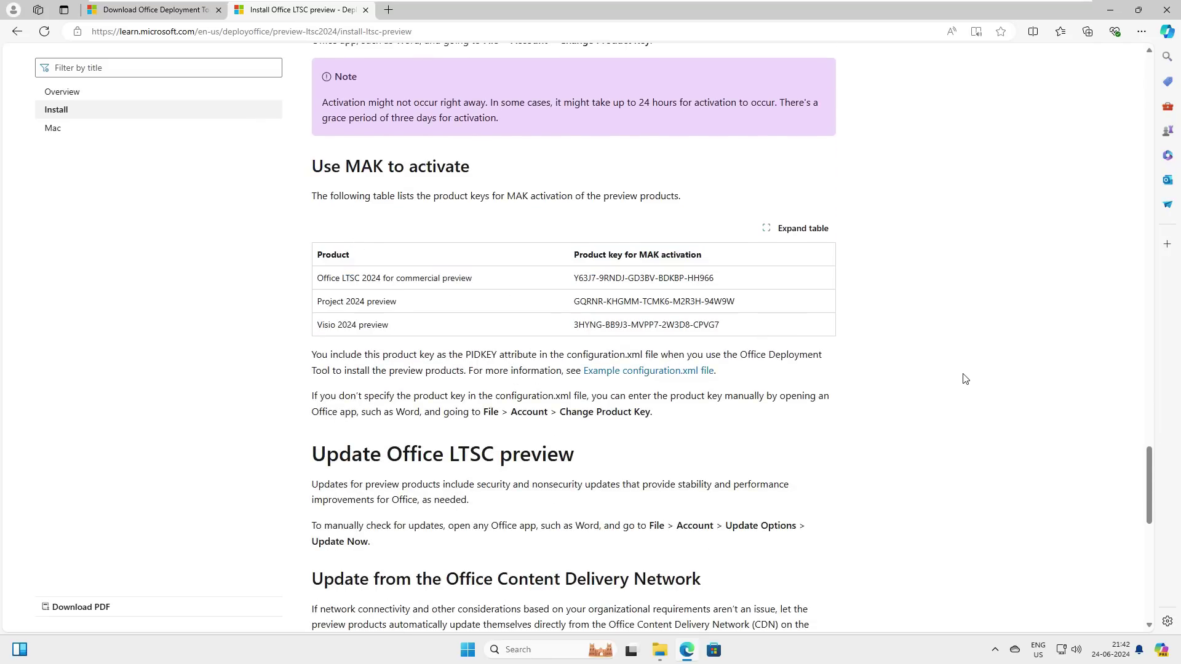
scroll(932, 384, down, 12)
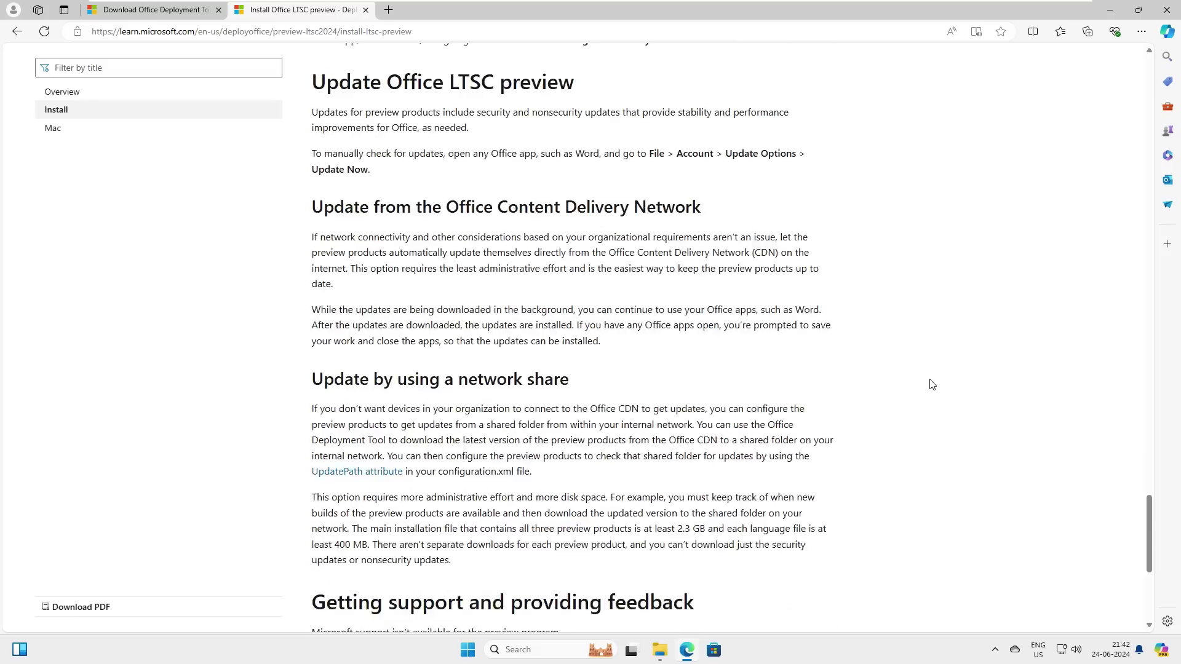
scroll(932, 384, up, 20)
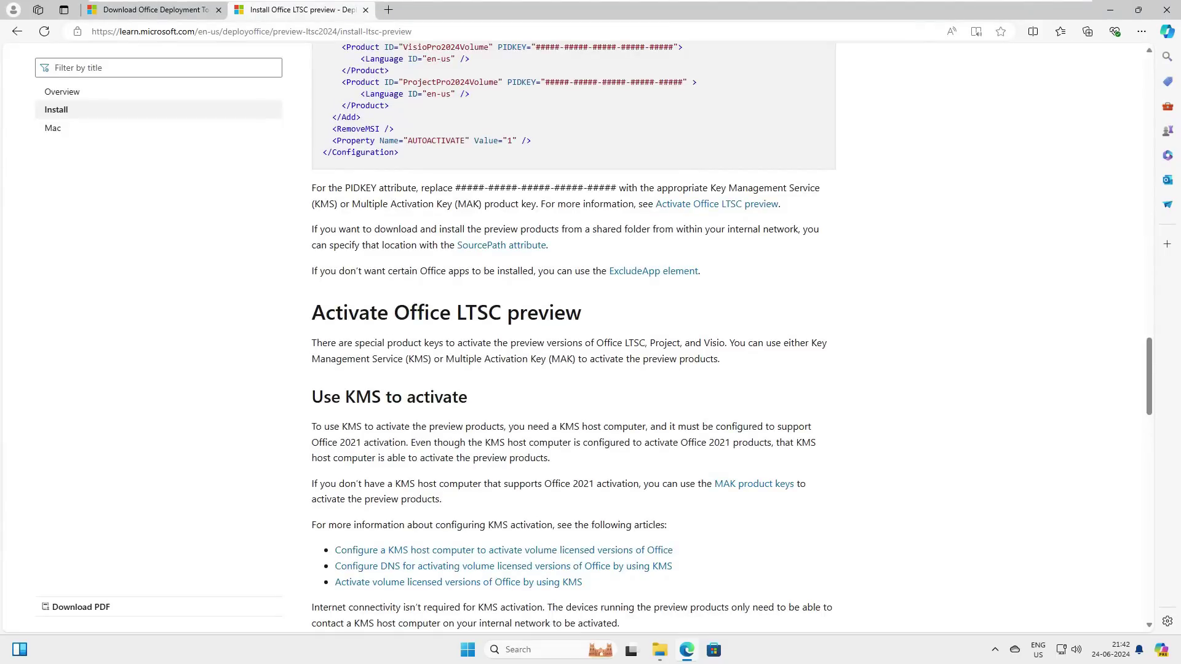
key(ctrl+l)
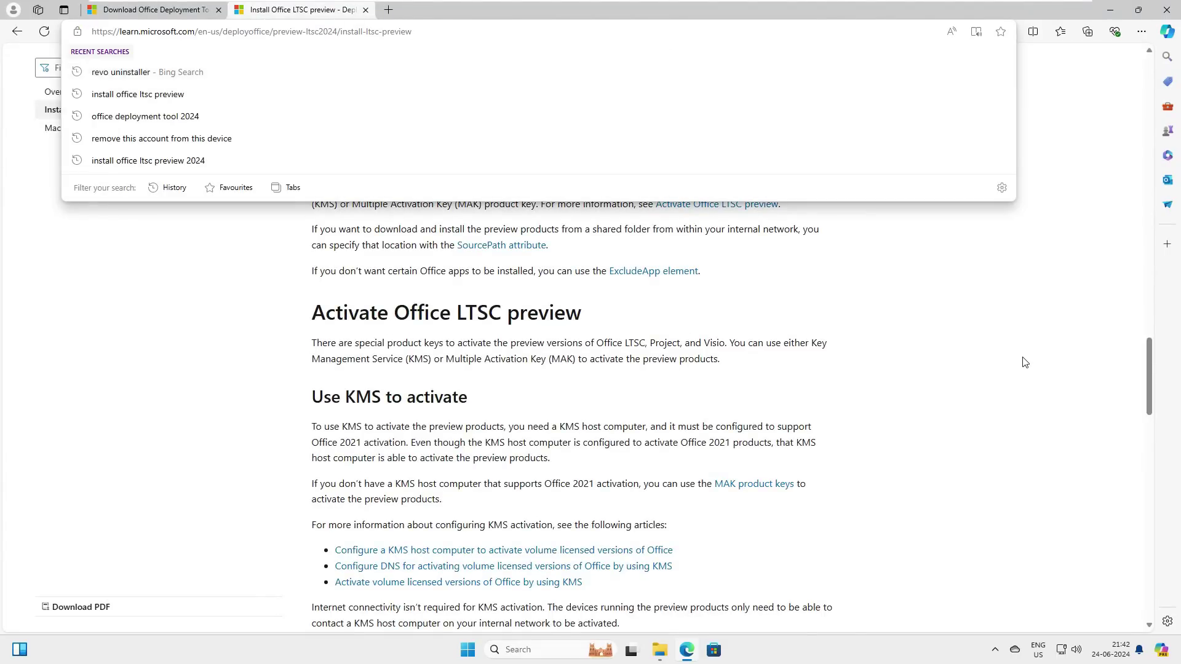
click(1024, 363)
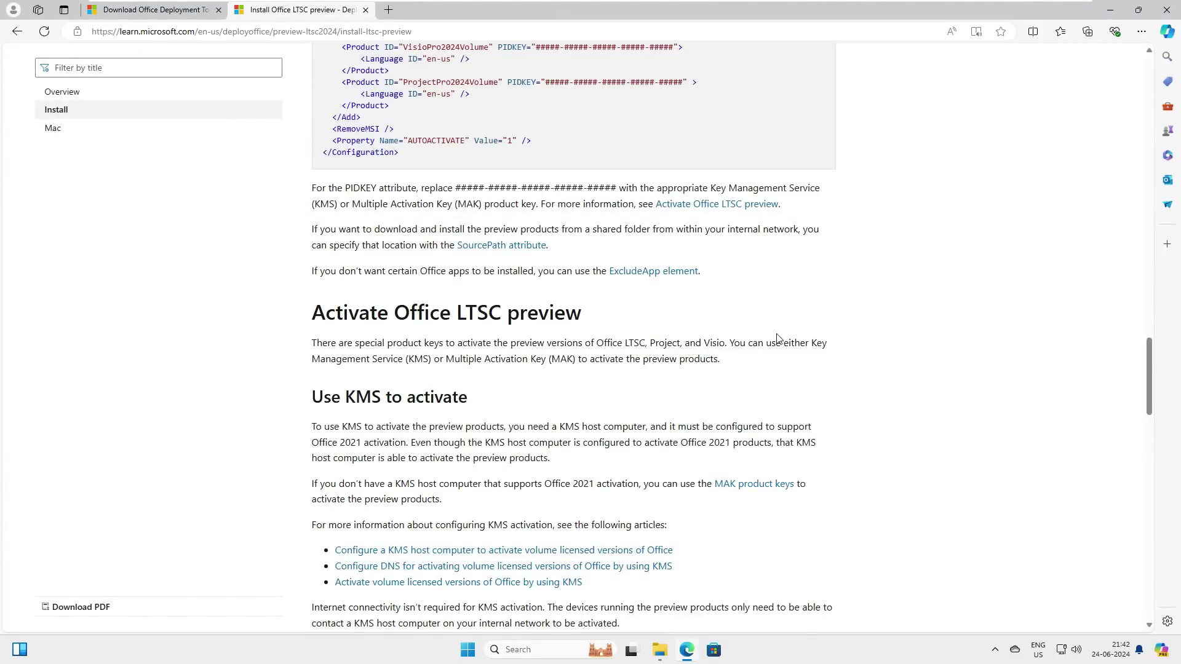
Copy the article's sample configuration XML and paste it into a new Notepad document
scroll(681, 330, up, 4)
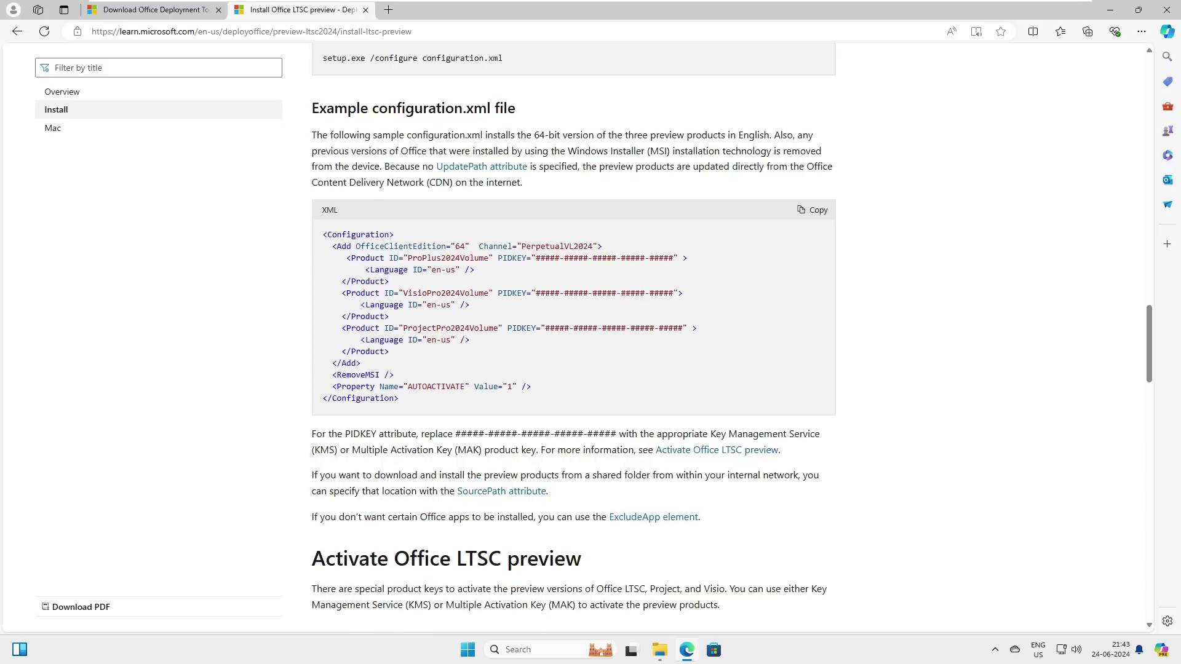
click(812, 213)
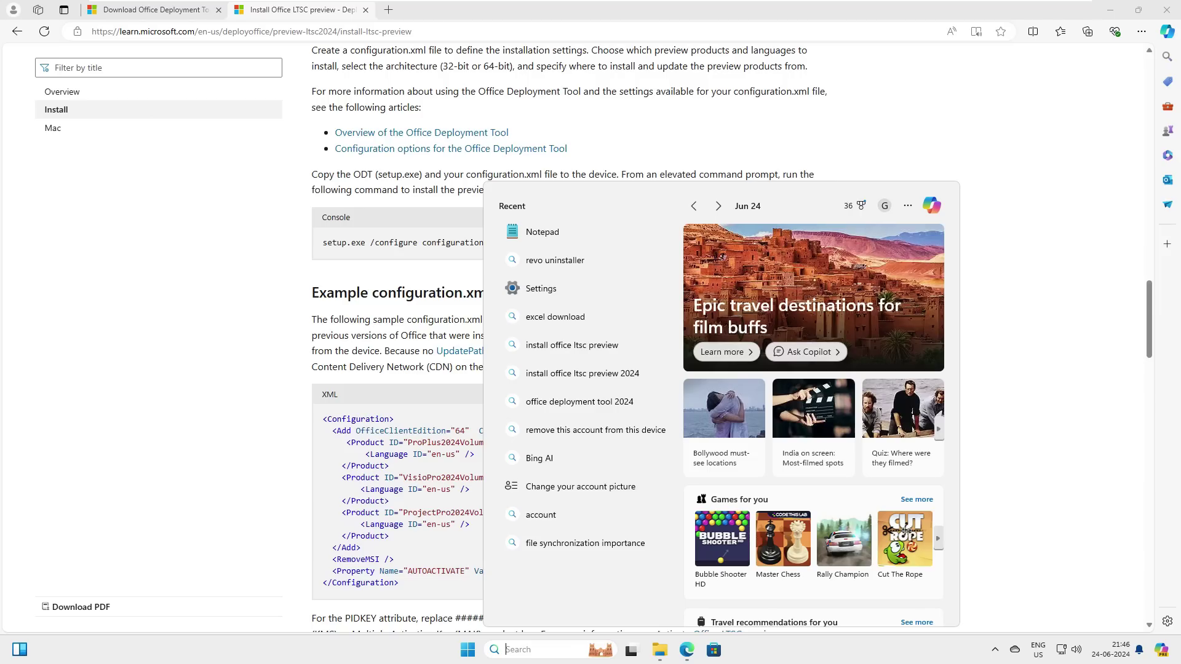
click(541, 233)
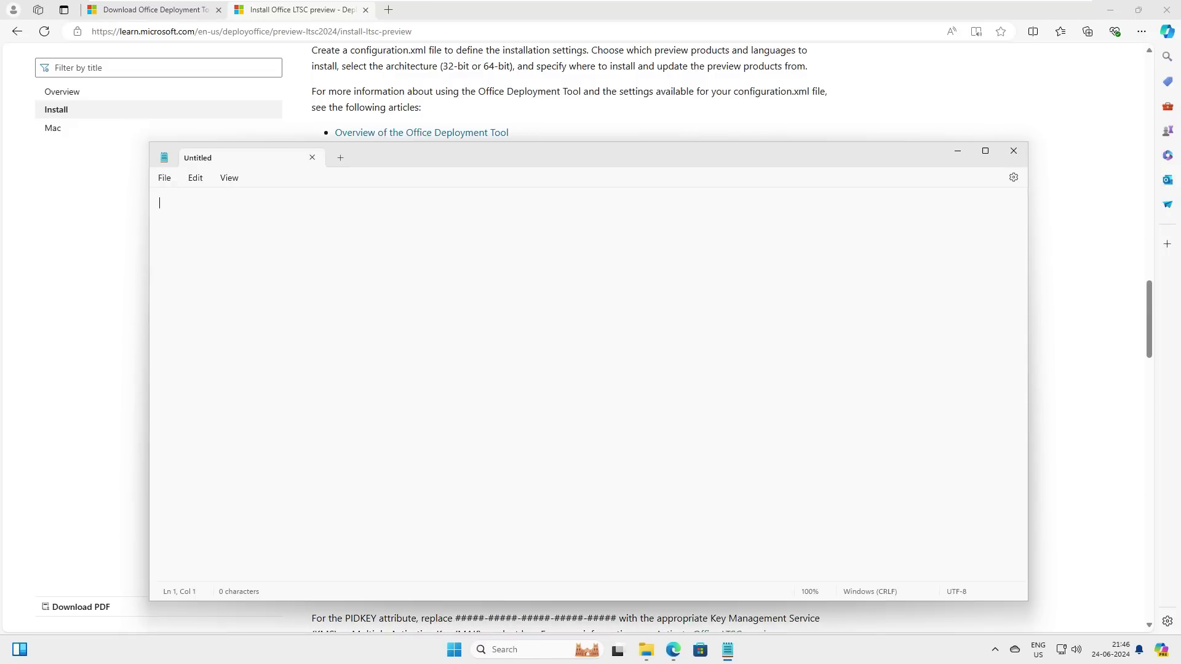
right_click(288, 233)
drag(626, 155, 895, 142)
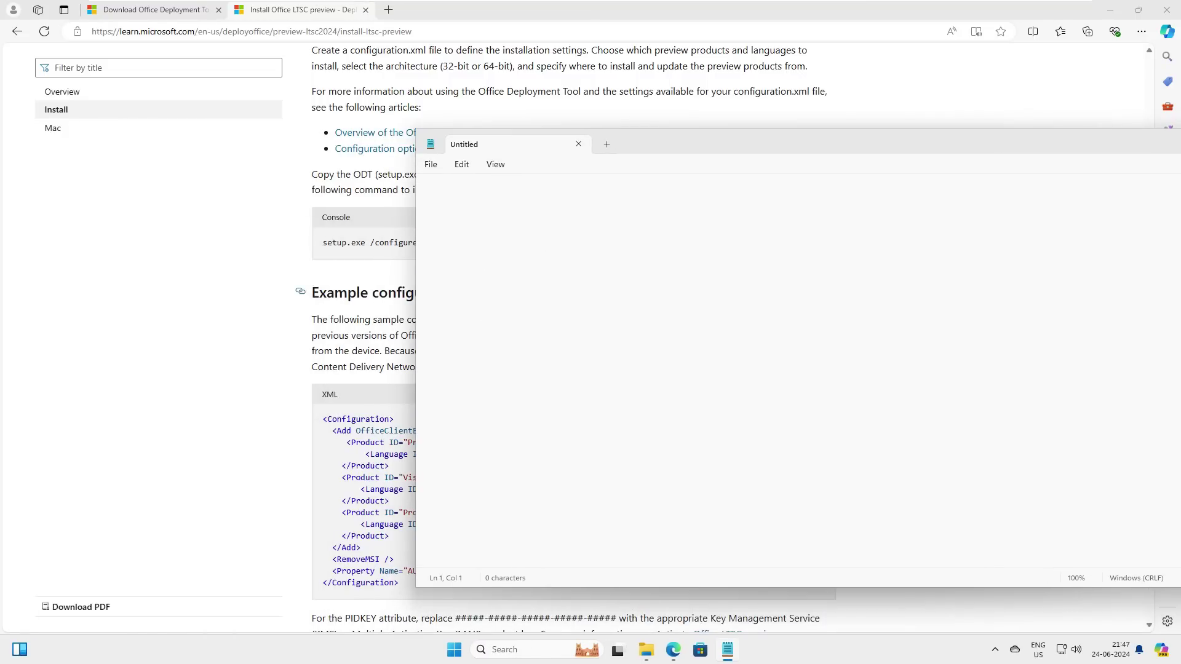
key(alt+Tab)
click(817, 398)
click(728, 650)
right_click(460, 209)
click(501, 271)
drag(776, 148, 608, 140)
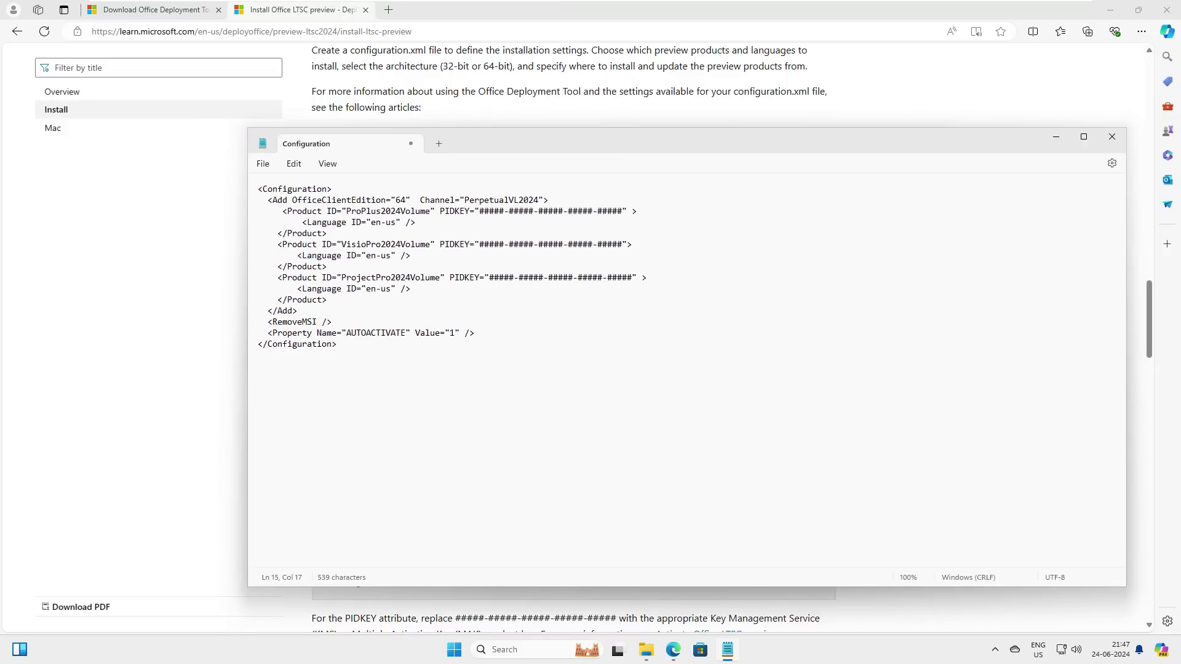
Delete the VisioPro2024Volume and ProjectPro2024Volume product entries, keeping the ProPlus2024Volume entry with its closing Product tag
click(345, 211)
drag(430, 211, 363, 214)
drag(430, 245, 348, 246)
drag(440, 278, 261, 239)
right_click(348, 299)
click(410, 288)
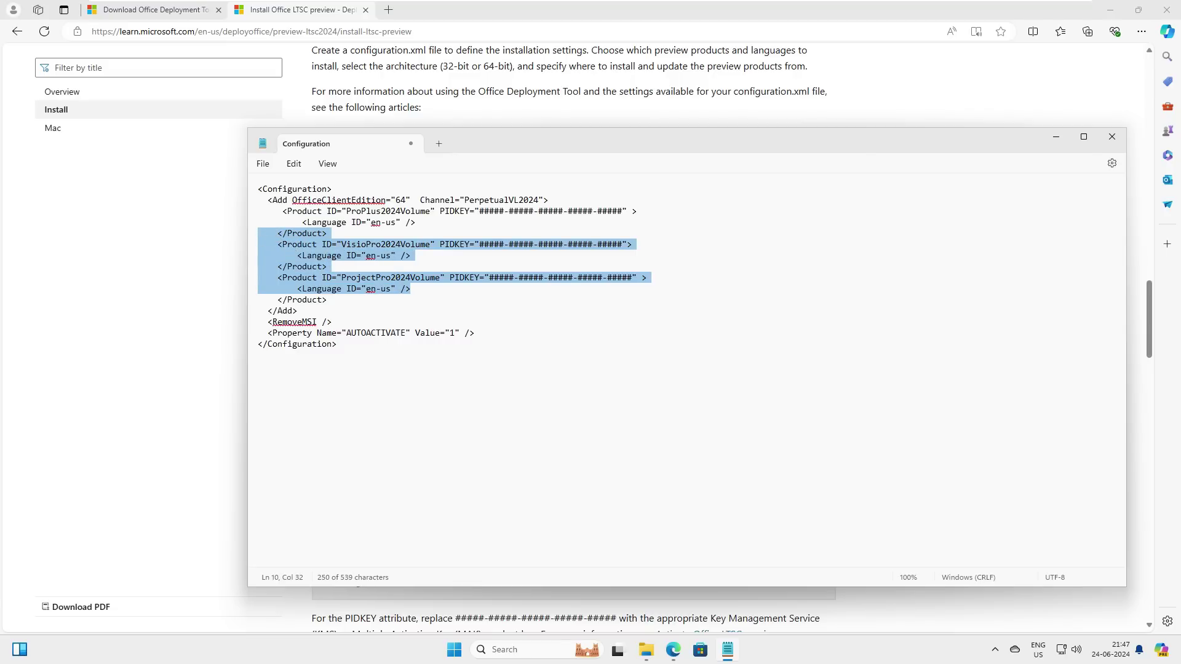
key(Delete)
key(BackSpace)
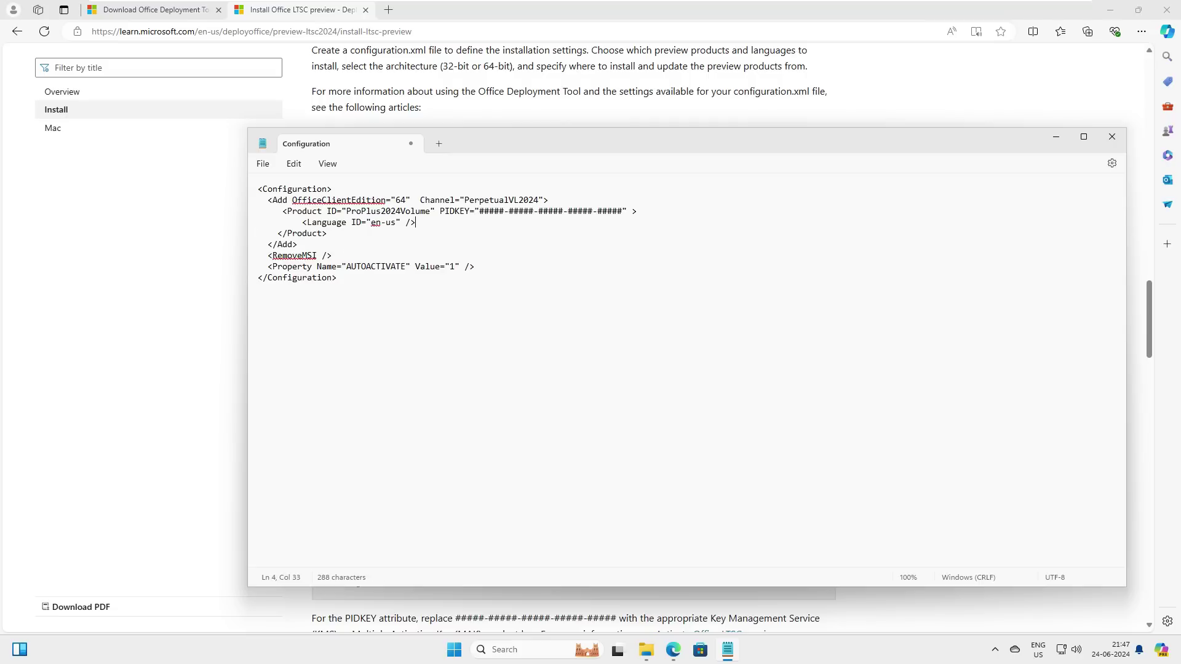
key(ctrl+a)
click(347, 222)
drag(328, 234, 278, 235)
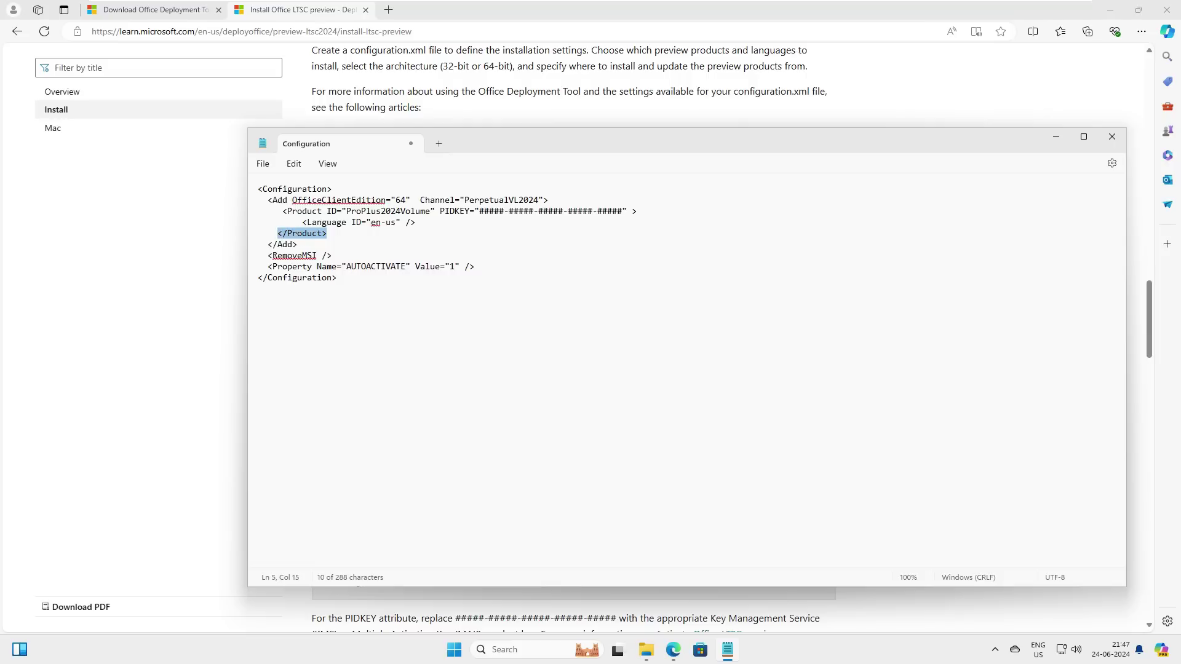
click(277, 244)
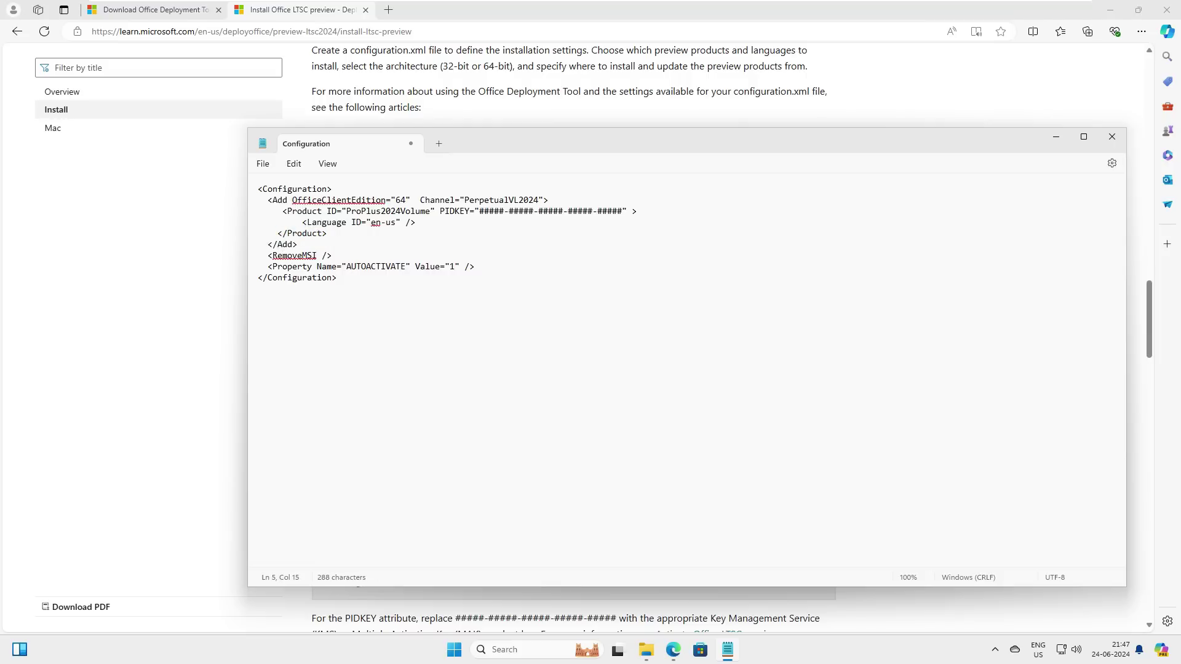
Replace the PIDKEY placeholder for ProPlus2024Volume with the article's KMS product key for Office LTSC 2024 for commercial preview
drag(482, 215, 622, 218)
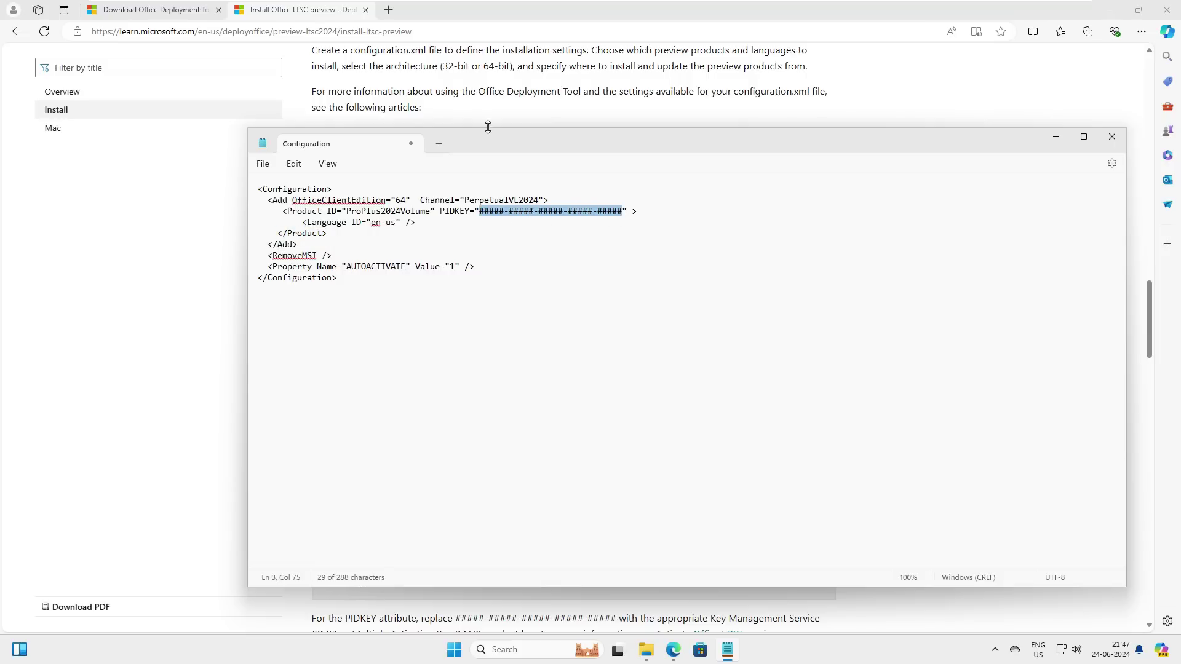
click(486, 104)
scroll(564, 279, down, 10)
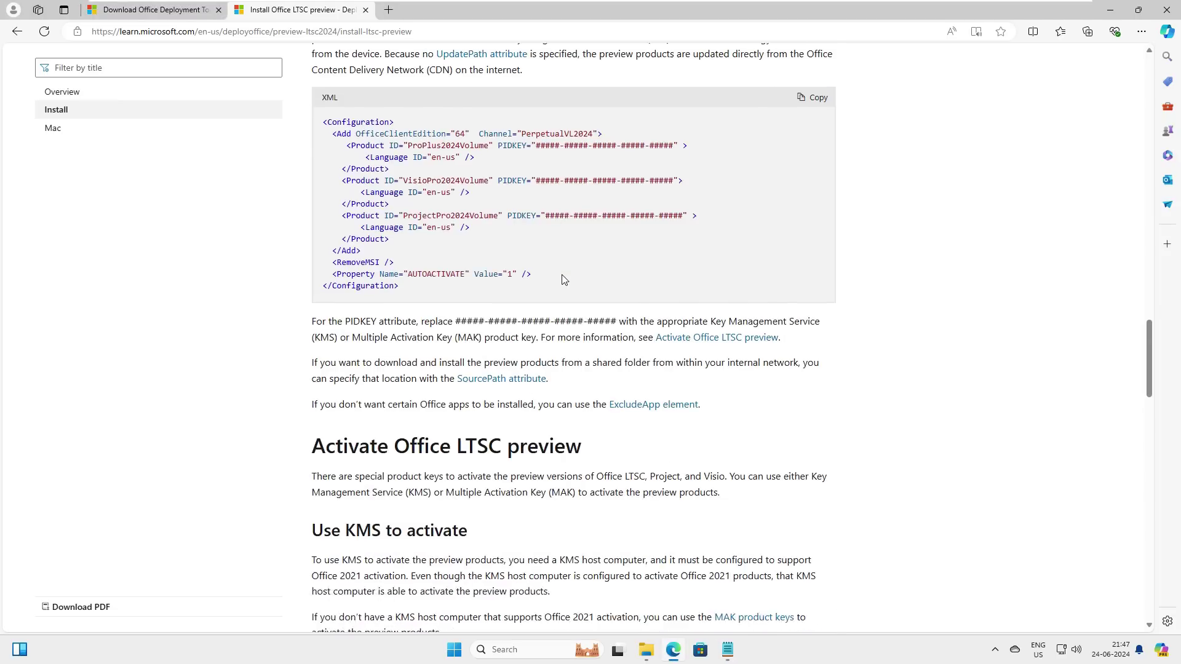
scroll(564, 279, up, 2)
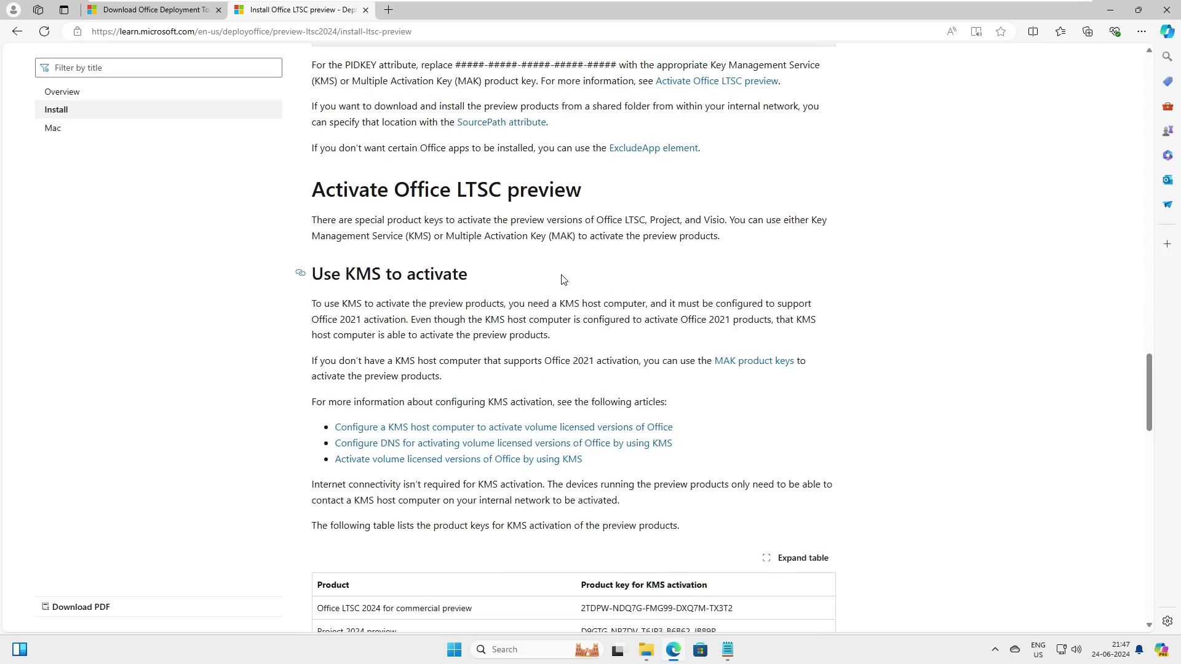
scroll(536, 298, down, 9)
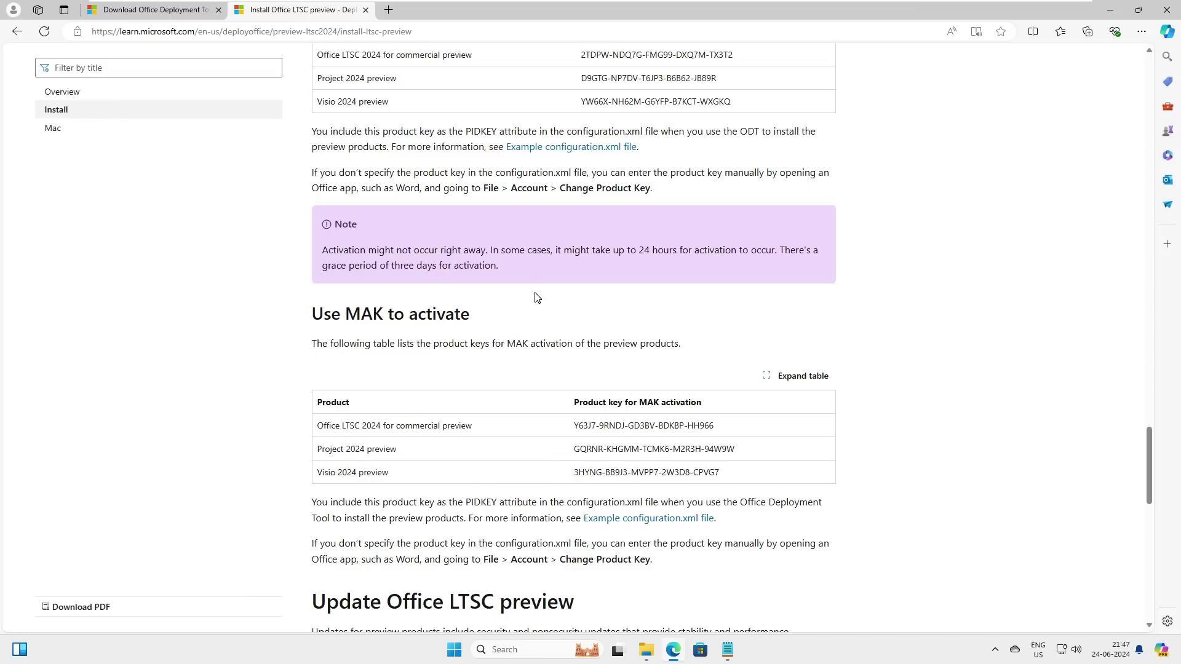
scroll(555, 278, up, 3)
drag(581, 239, 733, 239)
scroll(710, 397, up, 6)
scroll(710, 397, down, 5)
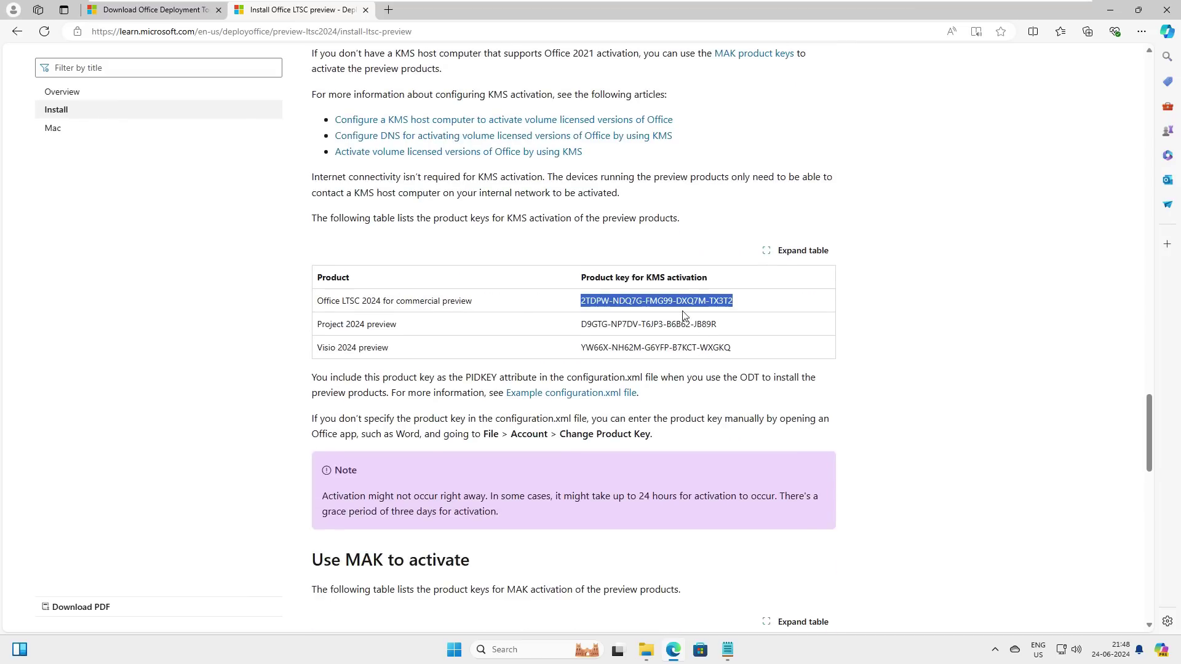
right_click(716, 319)
click(732, 376)
click(728, 650)
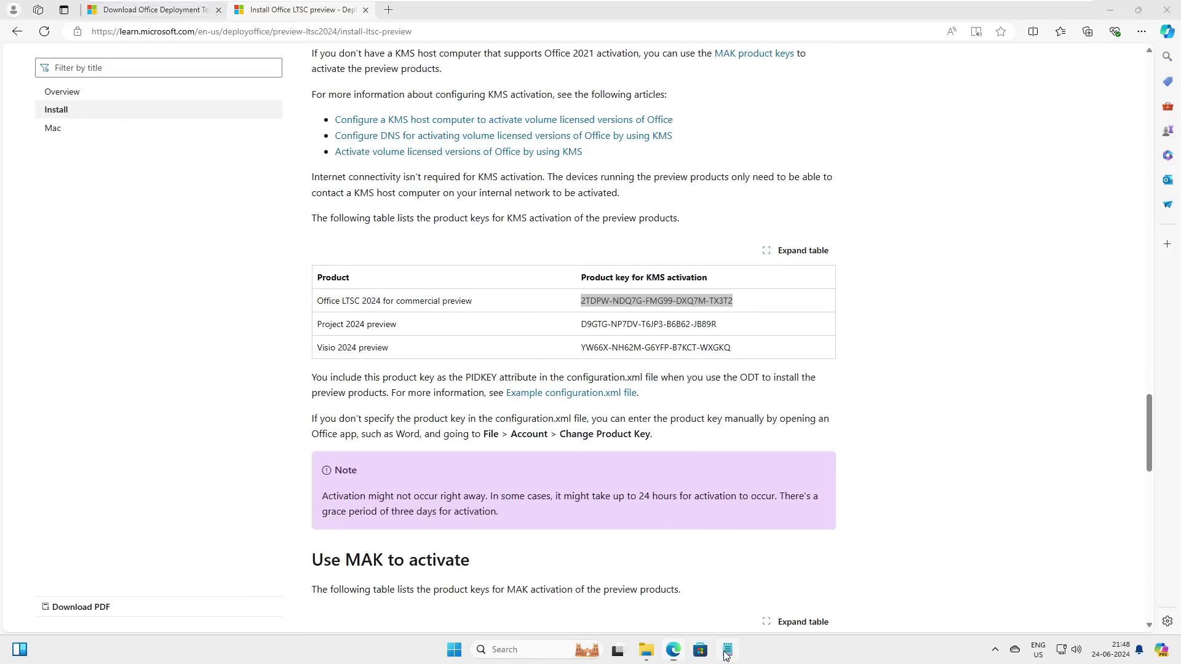
key(ctrl+v)
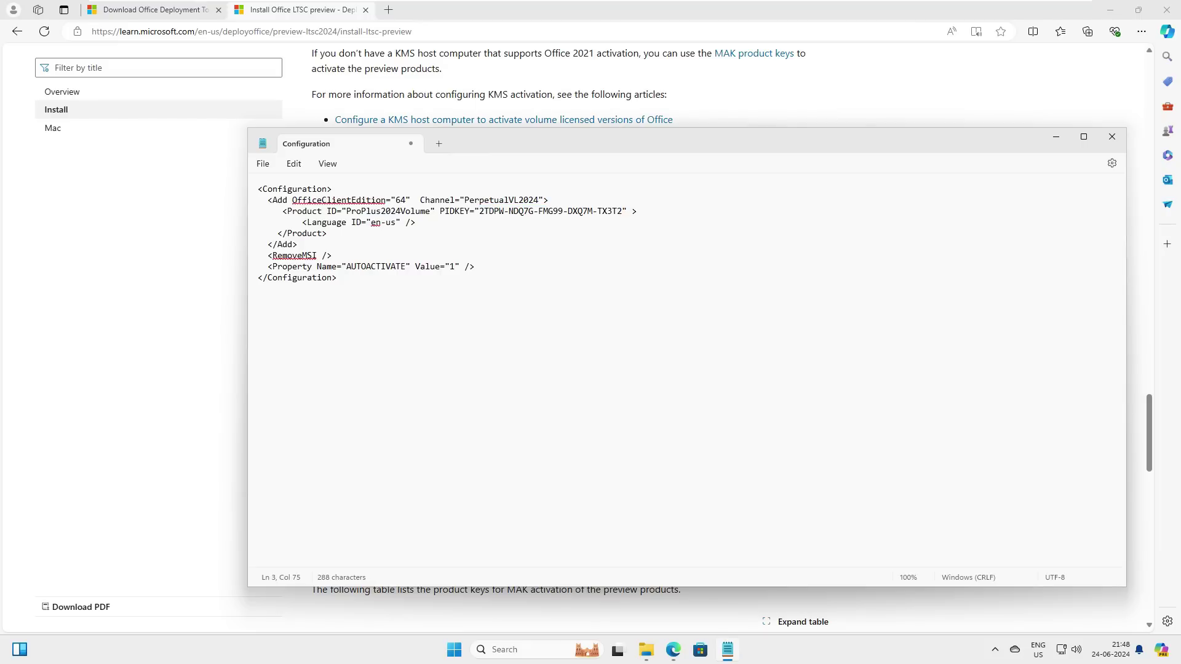
Save the document as configuration.xml in Office2024 on Local Disk (C:), and switch from Notepad to that folder in File Explorer
click(263, 163)
click(332, 294)
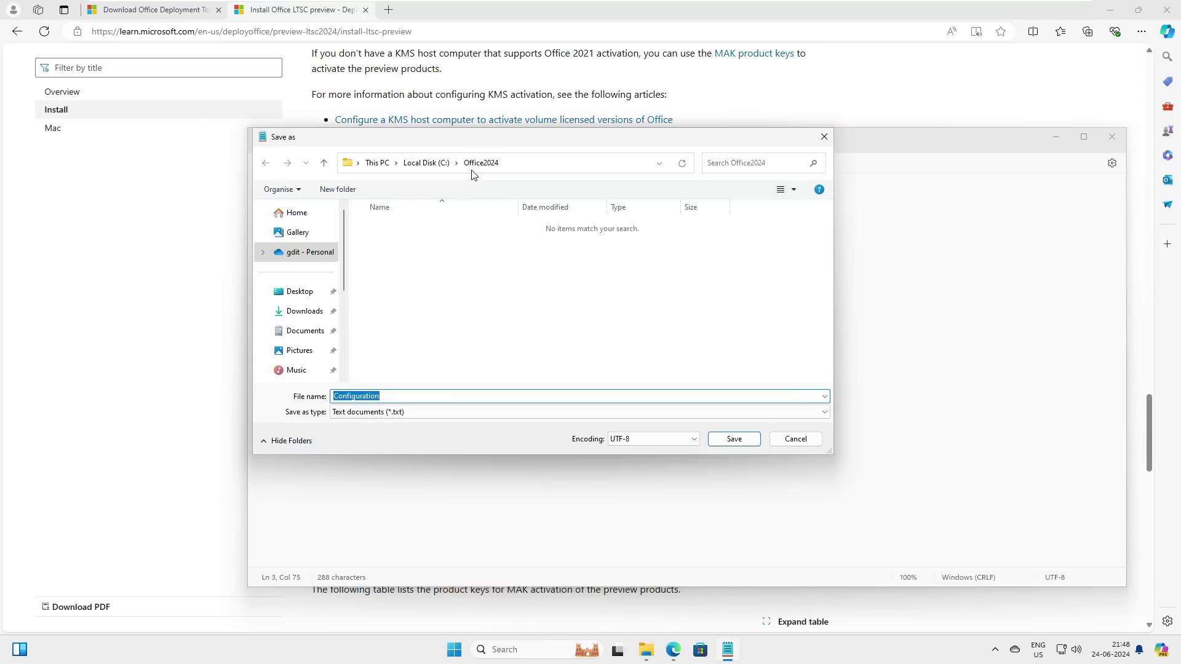
key(End)
text(.xl)
click(734, 439)
click(621, 326)
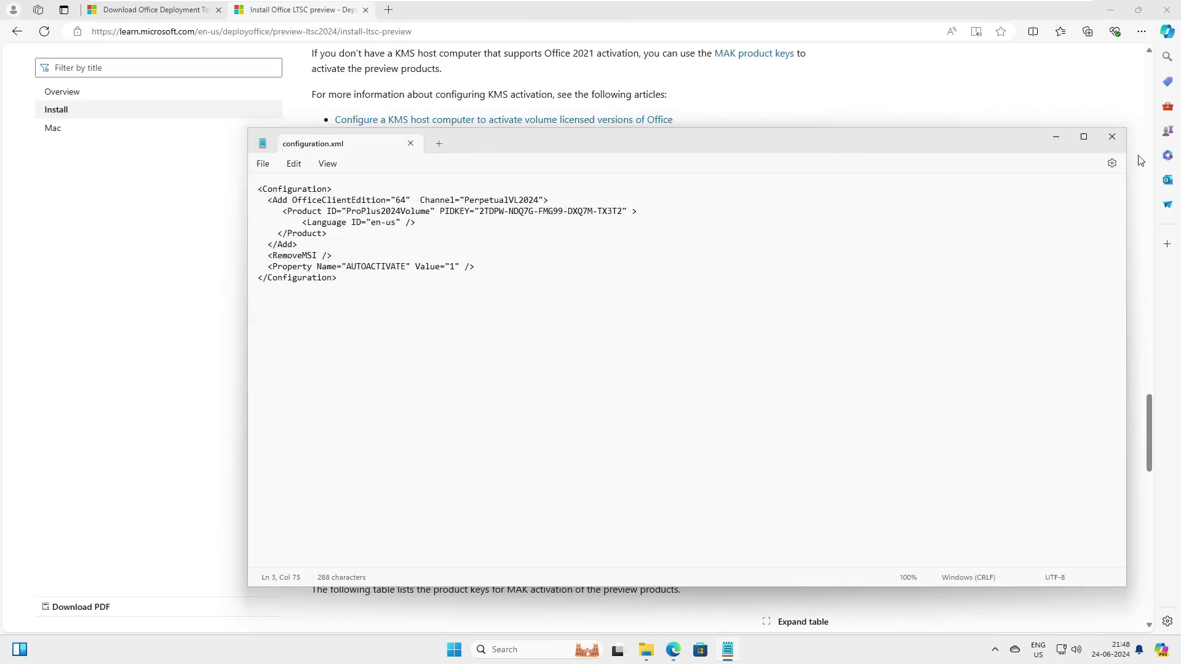
click(1112, 137)
click(659, 650)
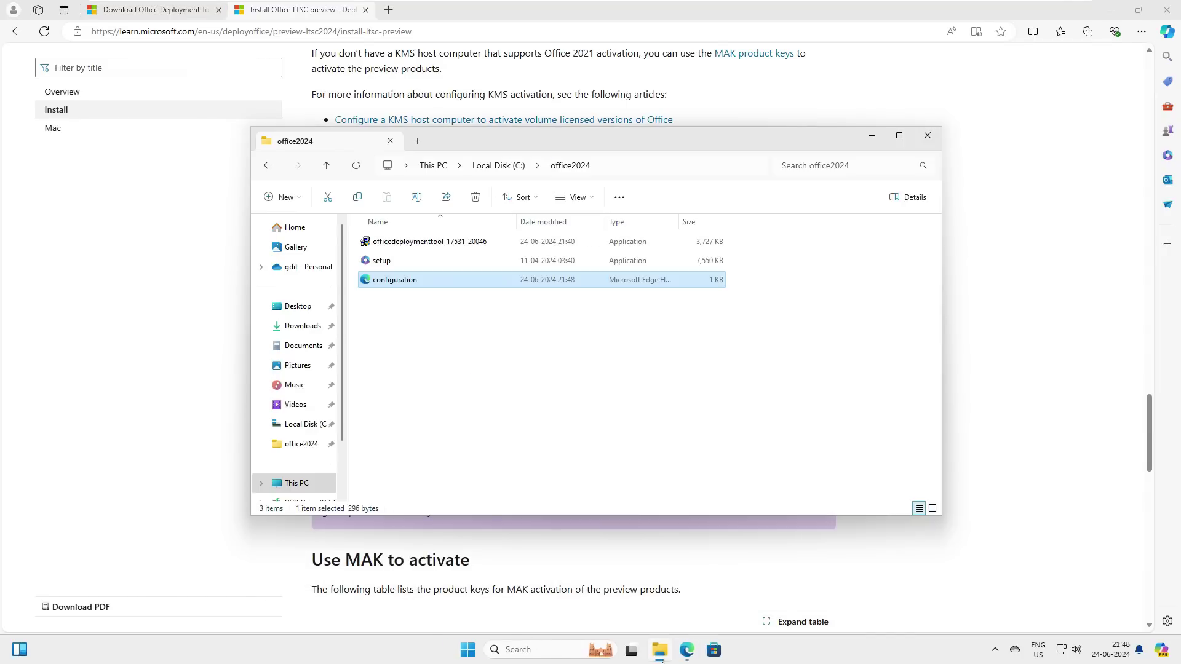
Switch to the Edge installation article and copy the console command setup.exe /configure configuration.xml
click(424, 314)
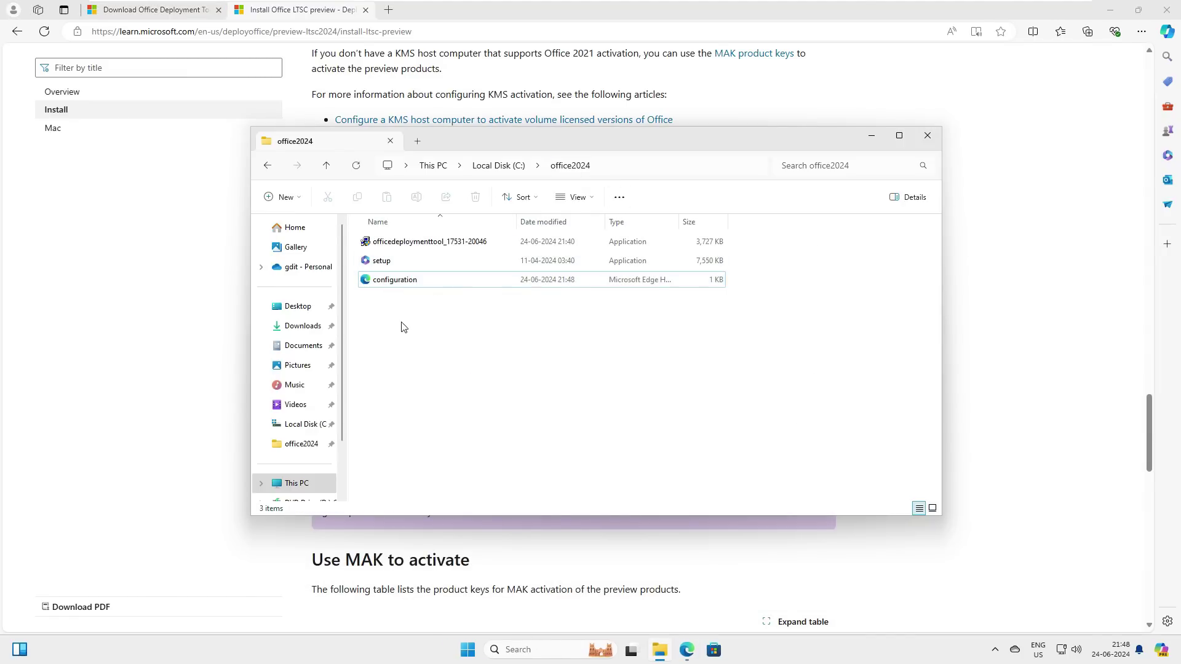
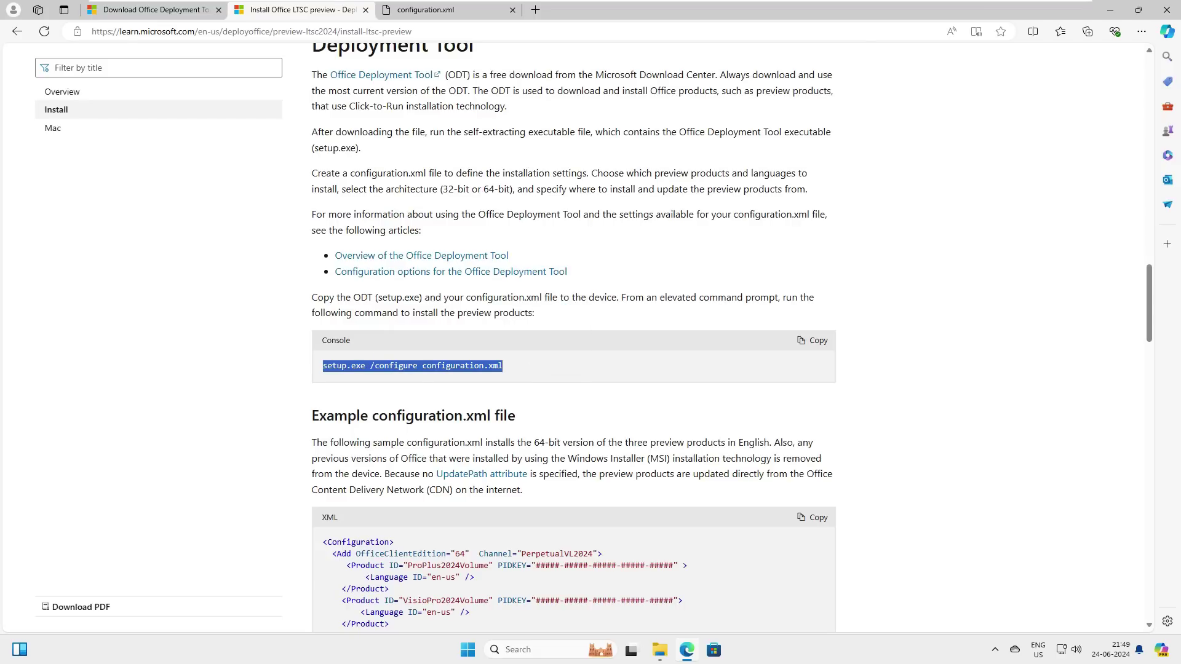
drag(516, 372, 317, 367)
click(821, 346)
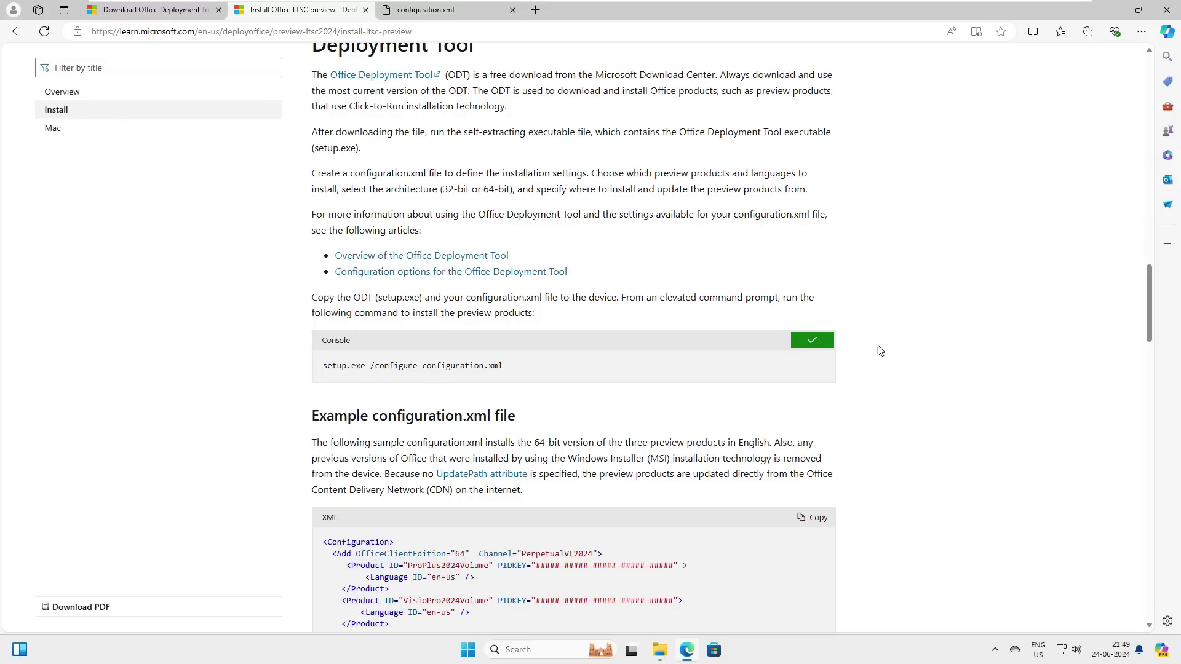
click(805, 347)
Search Windows for cmd and open Command Prompt as administrator
click(525, 653)
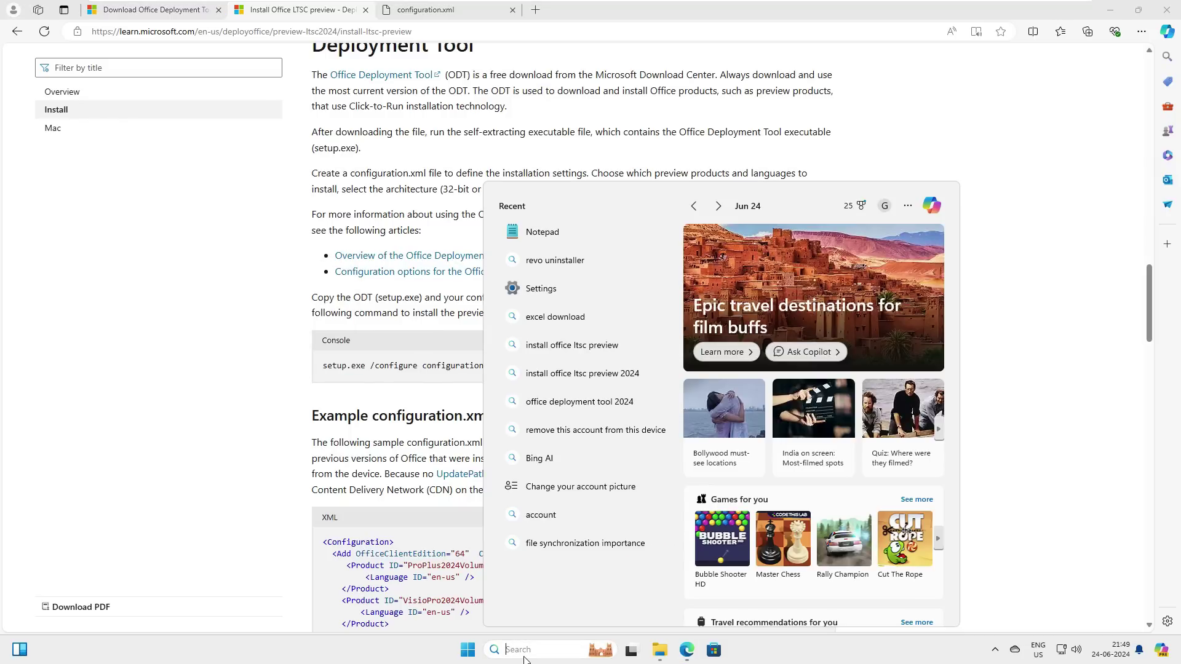
text(cmd)
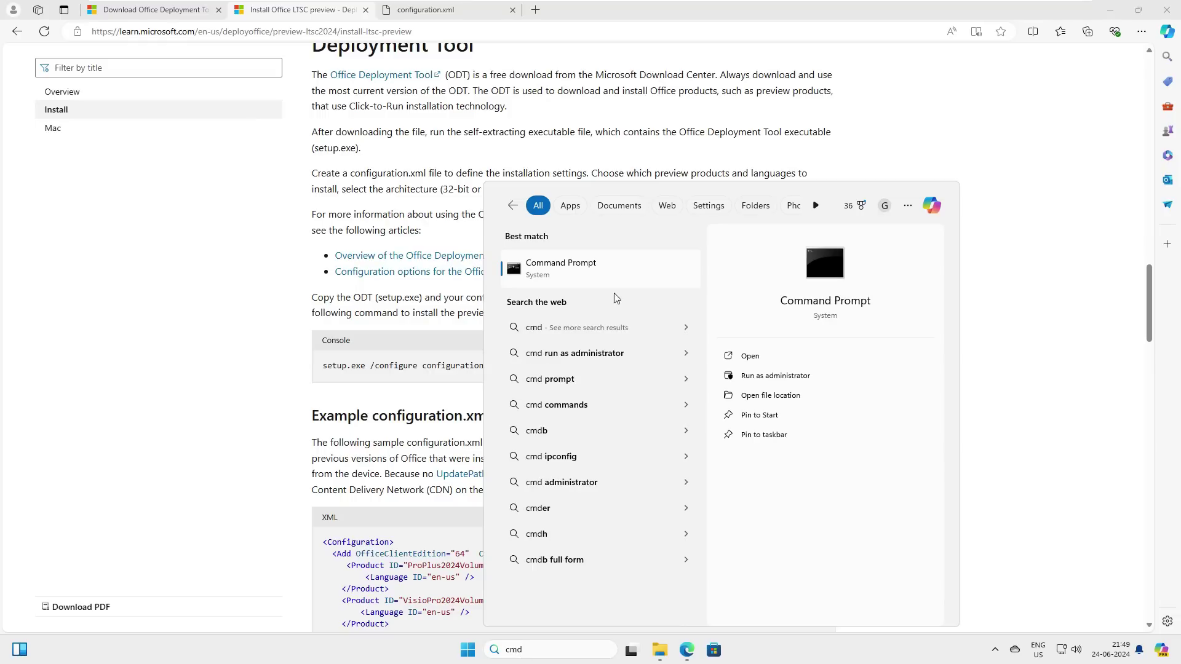
key(ctrl+shift+Return)
click(527, 433)
click(303, 239)
drag(200, 158, 112, 154)
click(262, 162)
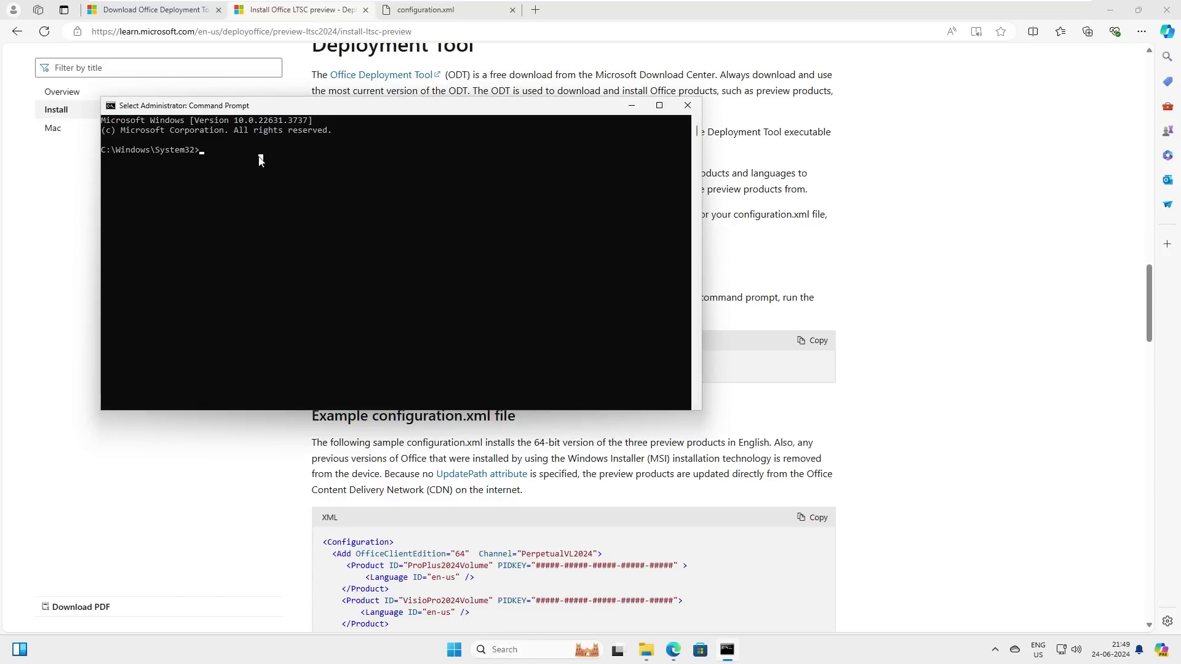
Enlarge the Command Prompt window's text by choosing a bigger font size in its properties
right_click(155, 108)
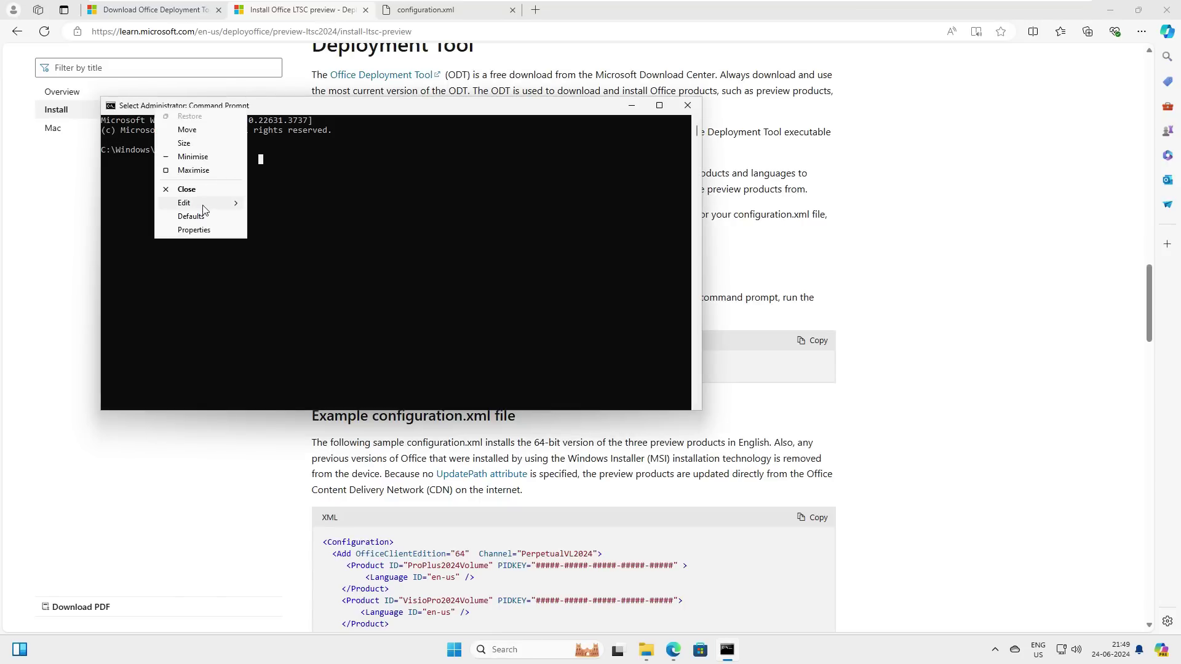
click(196, 232)
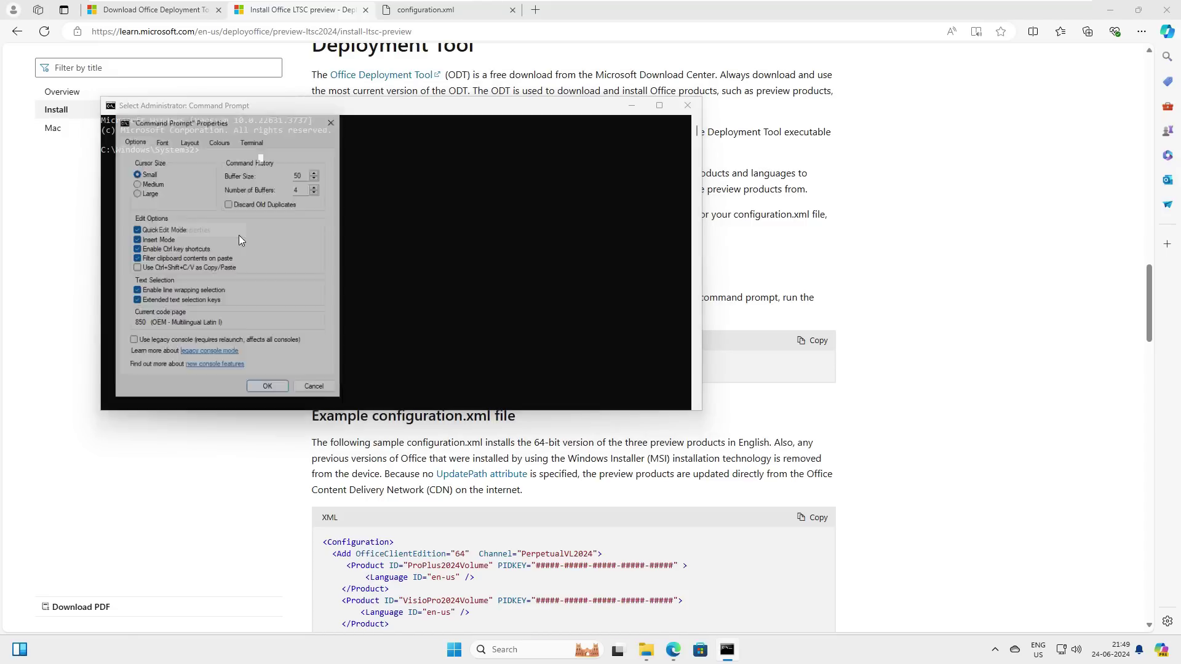
click(161, 136)
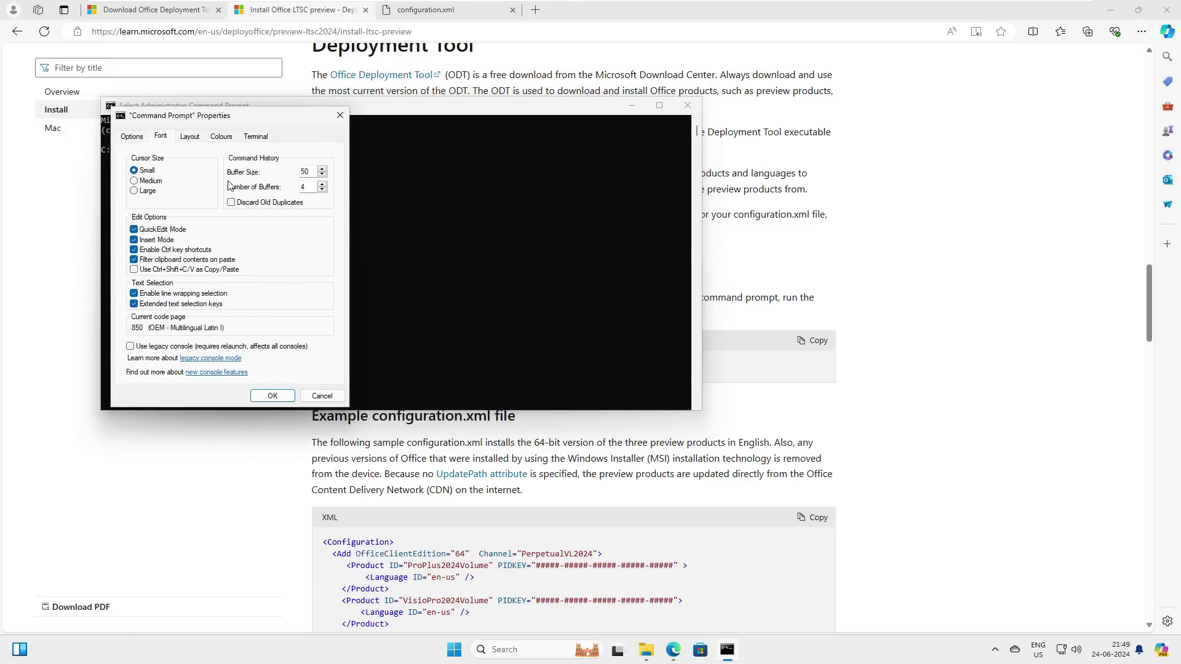
click(135, 195)
click(263, 397)
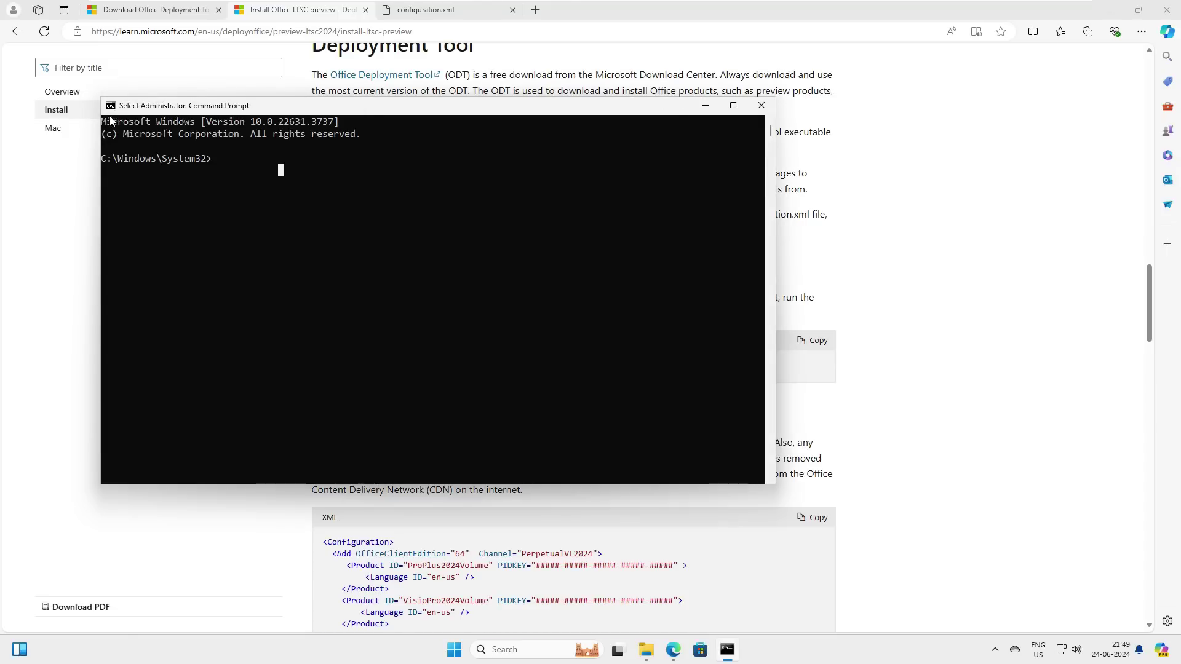
Change the working directory to the drive root with cd \ and into the folder with cd office2024
drag(217, 161, 79, 165)
click(237, 182)
text(cd)
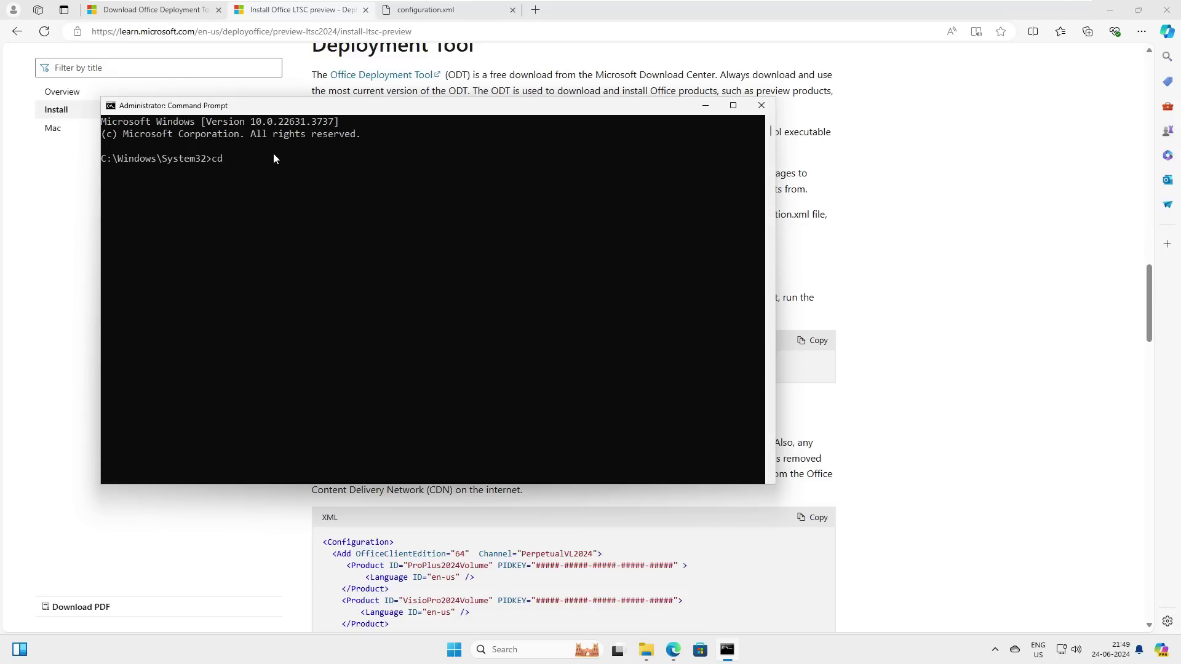
text( \)
key(Return)
text(cd office2024)
key(Return)
Paste the copied command setup.exe /configure configuration.xml at the C:\office2024 prompt and run it to install Office
drag(227, 160, 217, 161)
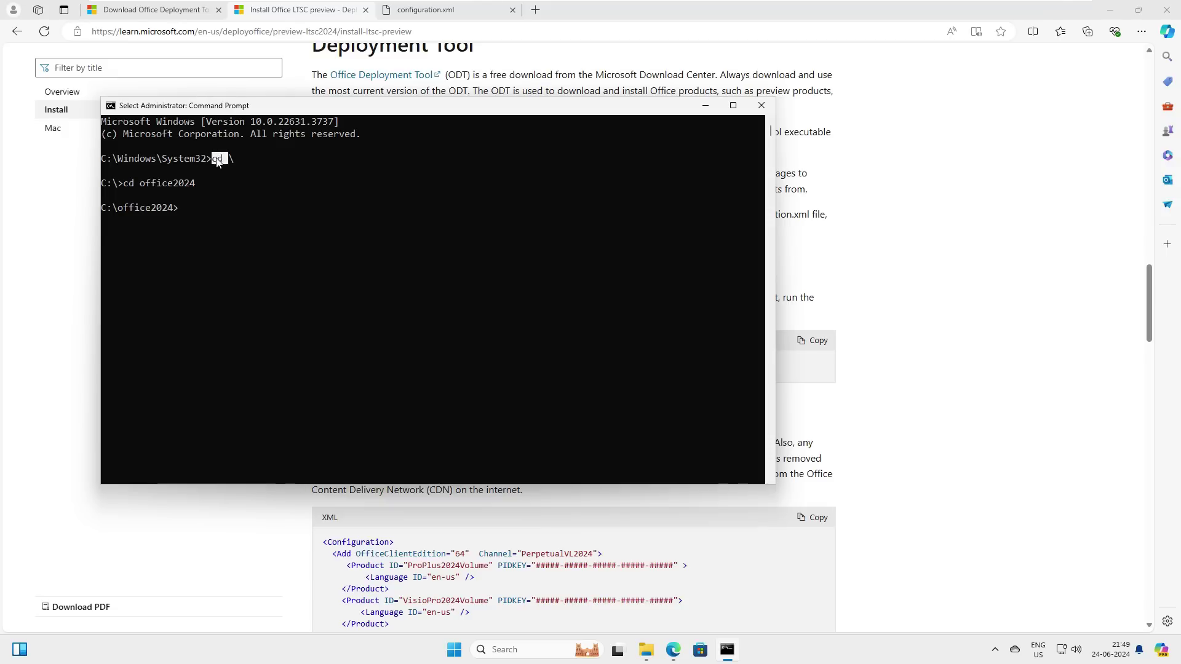
mouse_move(125, 184)
mouse_down()
mouse_move(104, 184)
mouse_move(124, 186)
mouse_up()
click(145, 184)
drag(199, 186, 102, 208)
click(192, 210)
right_click(286, 224)
right_click(289, 211)
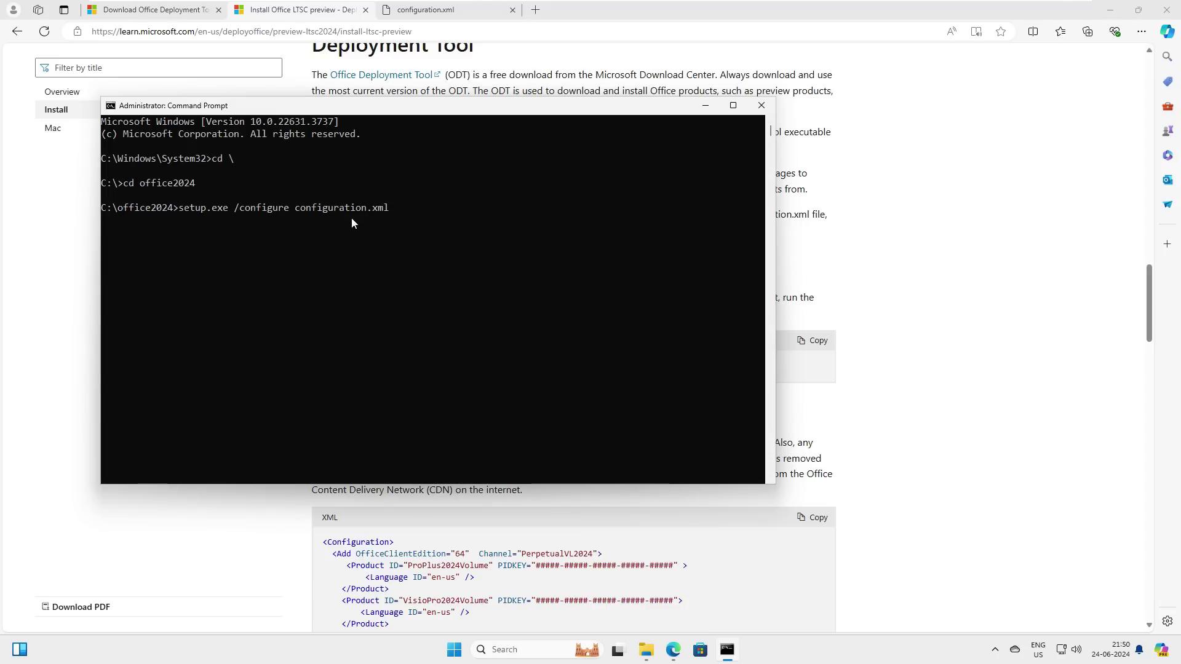
key(Return)
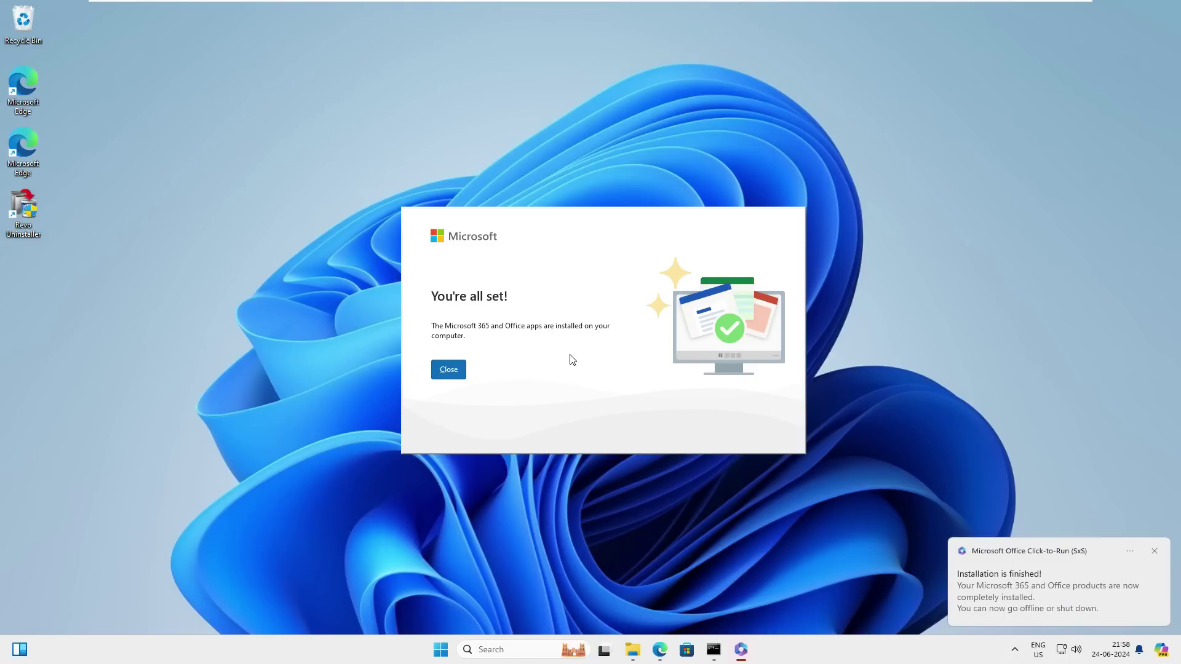
Close the Office installer, then launch Word and open the recent Book workbook in Excel
click(456, 370)
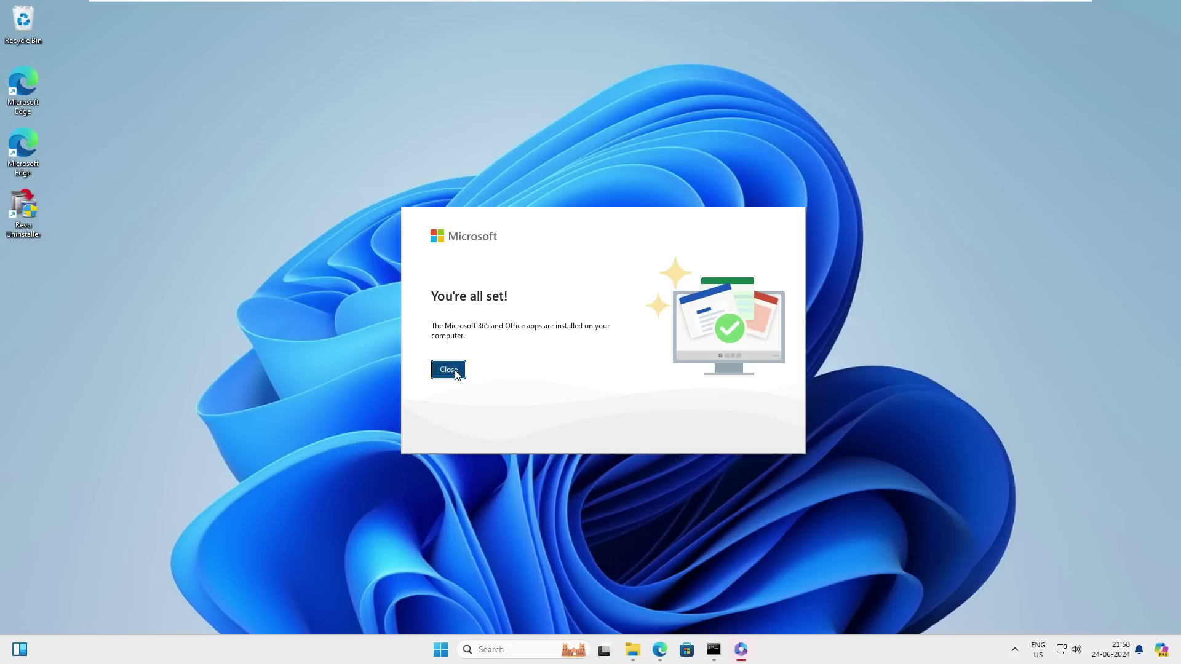
key(super)
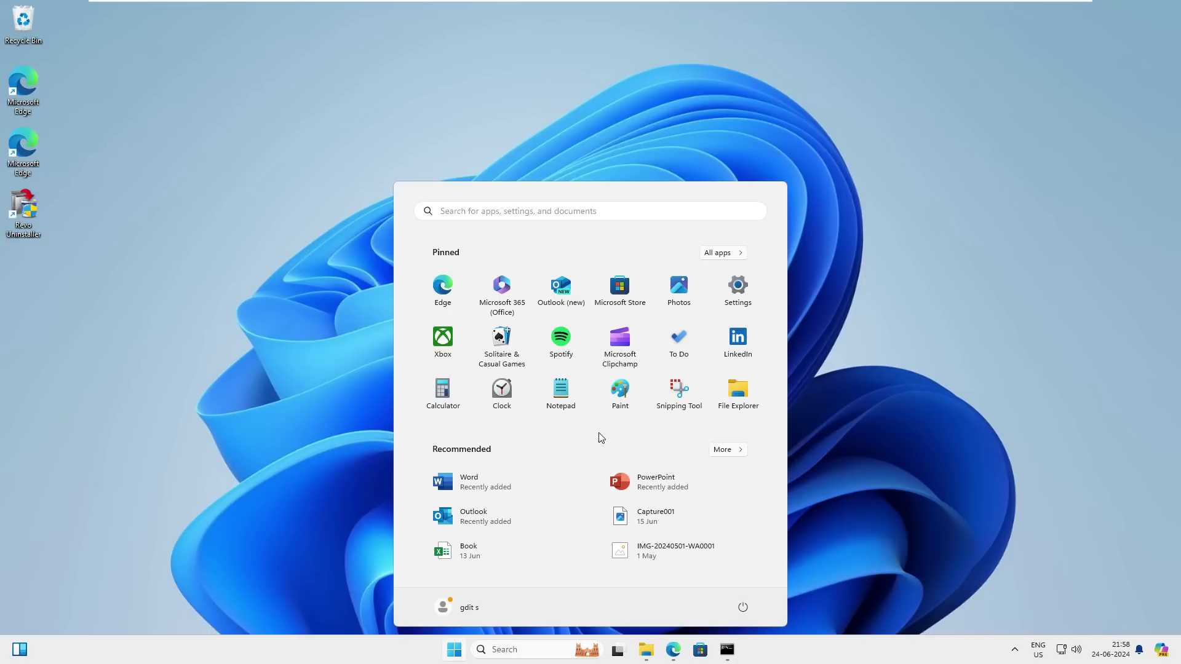
click(486, 483)
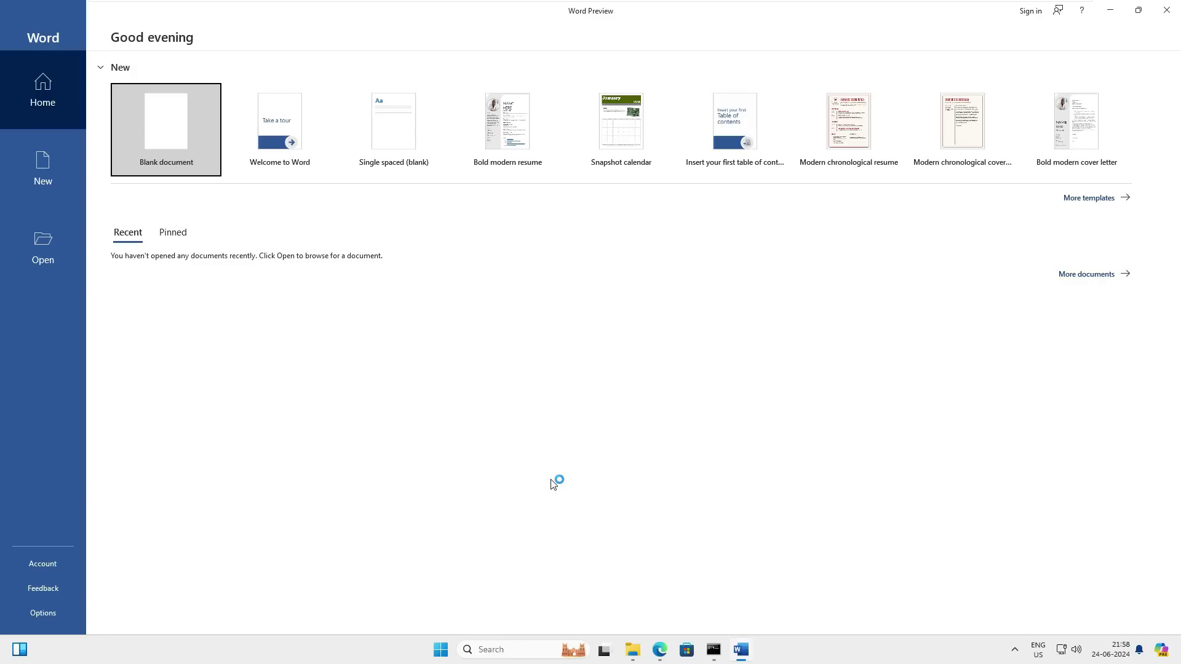
click(441, 651)
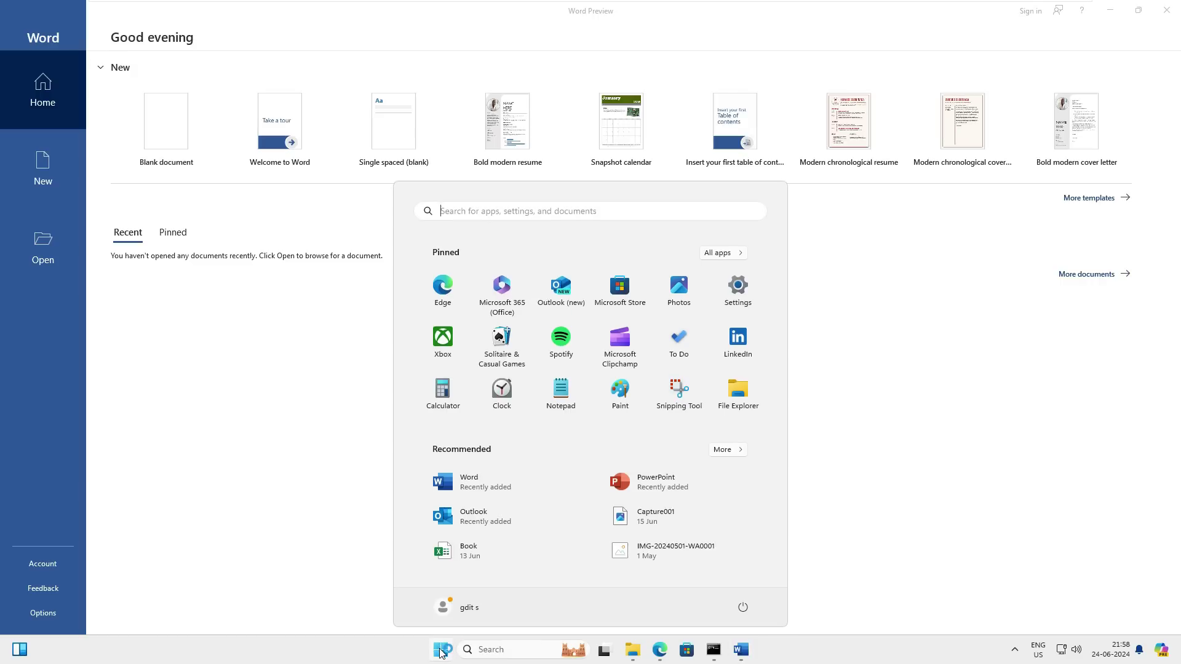
click(617, 549)
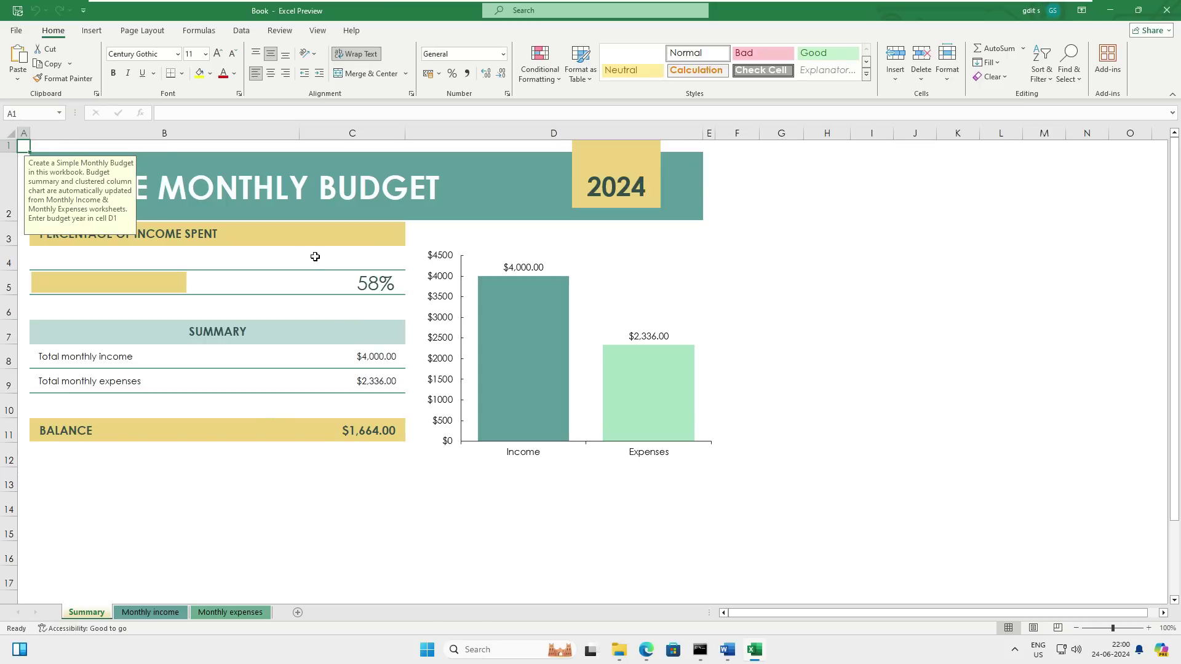
Check the product activation information on the account pages of Excel and Word
mouse_move(563, 307)
click(18, 31)
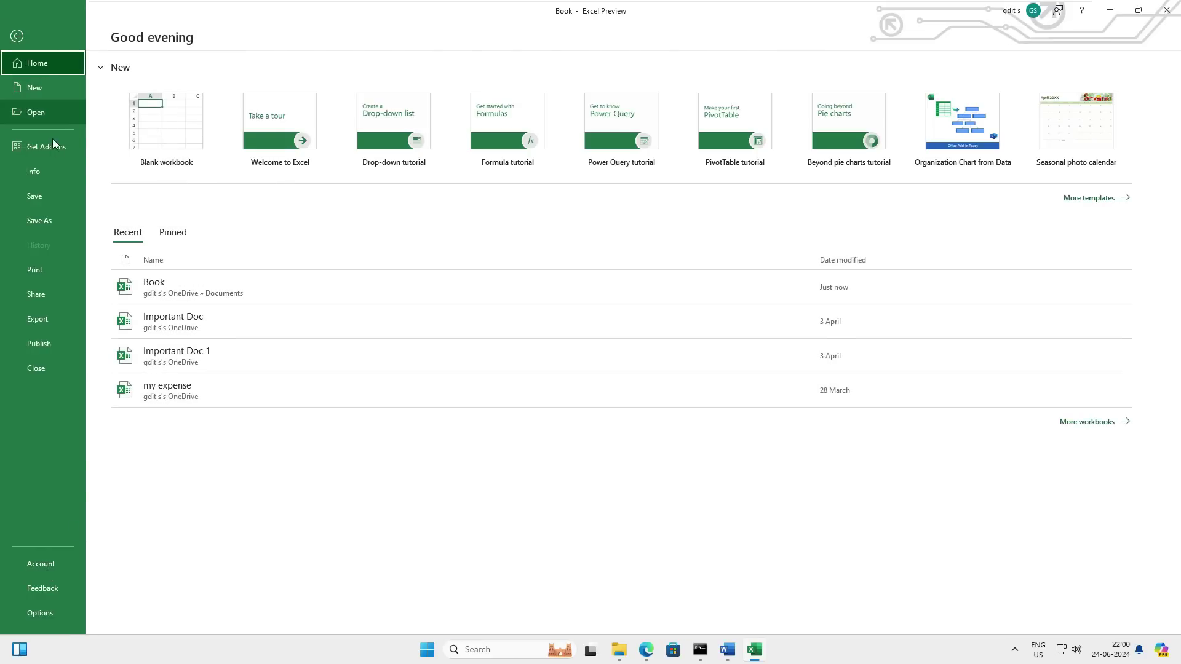
click(17, 37)
click(18, 31)
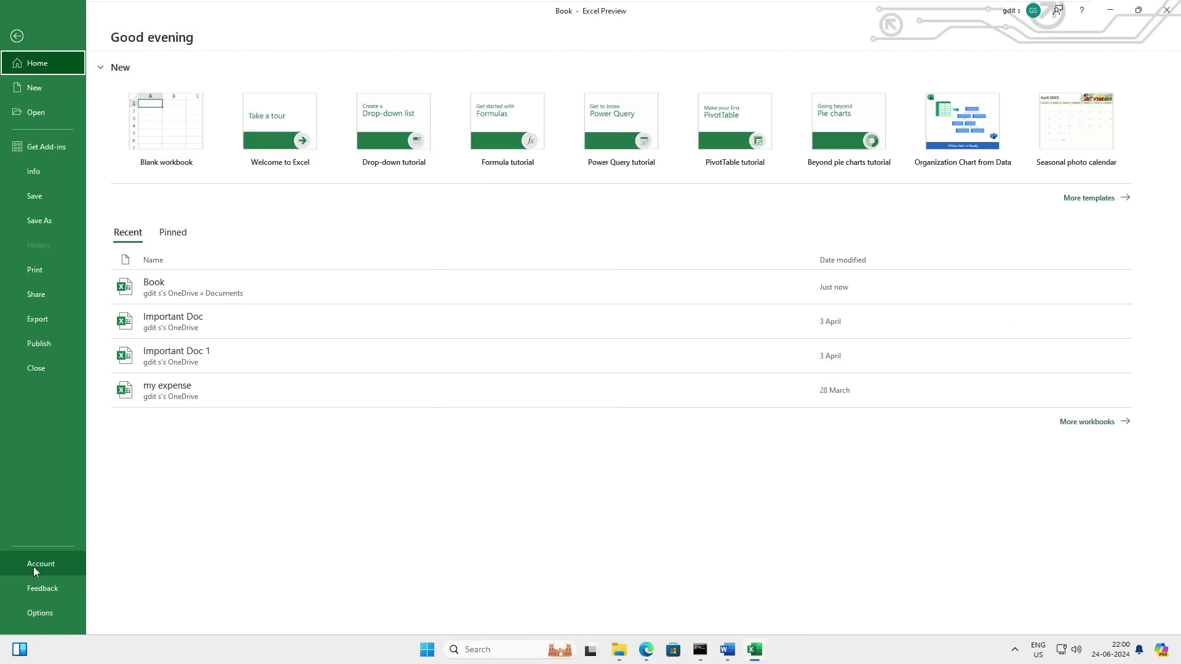
click(33, 565)
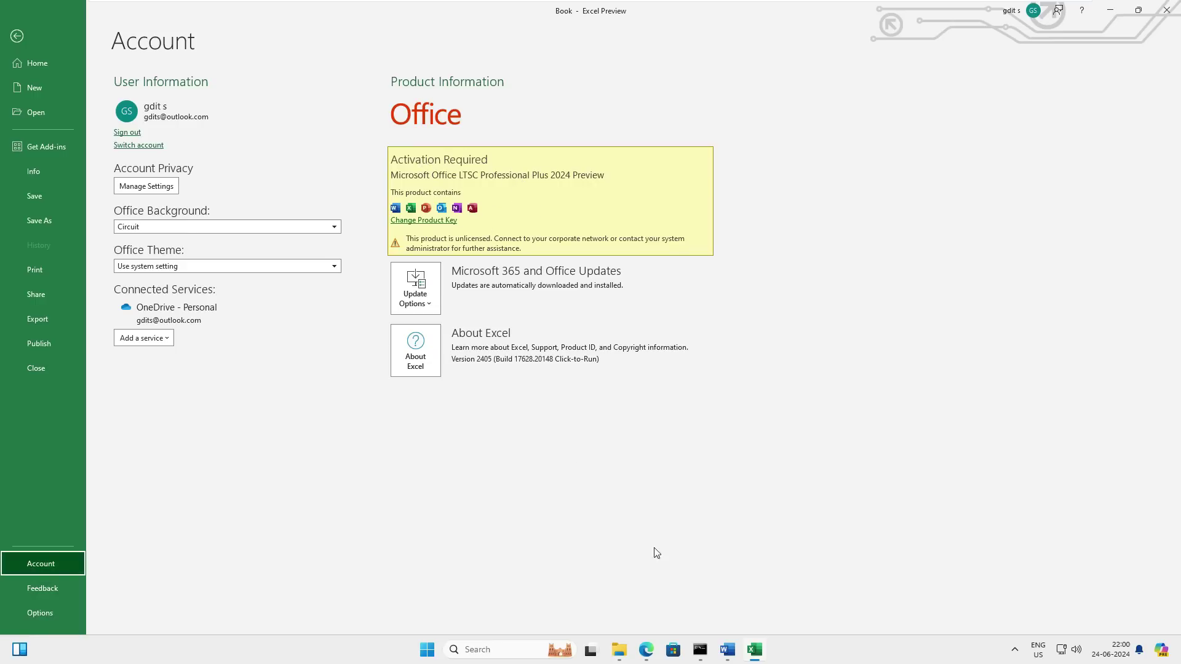
click(727, 650)
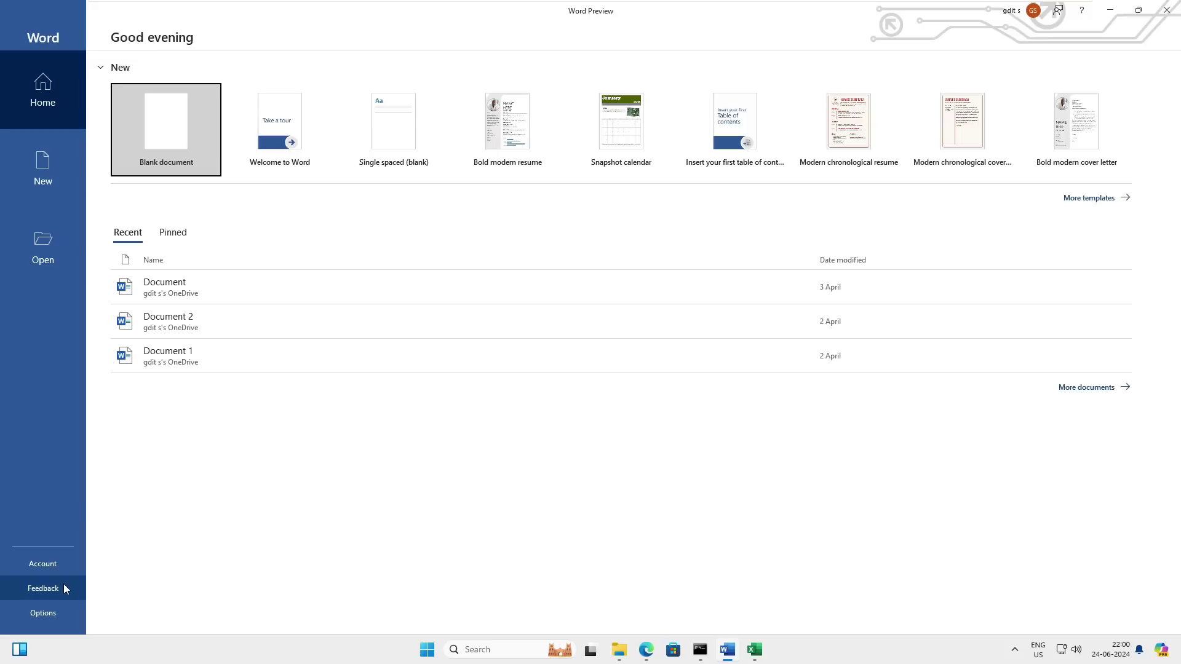
click(51, 571)
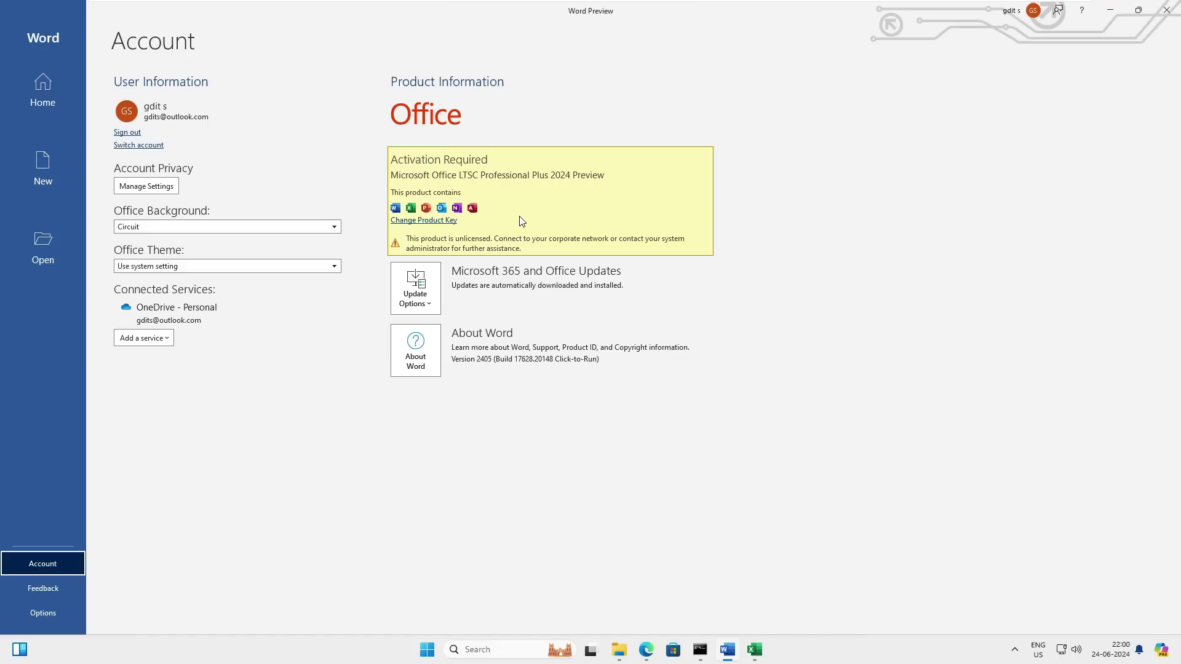
Switch to the Edge article and copy the MAK product key for Office LTSC 2024 for commercial preview
click(646, 649)
scroll(573, 339, down, 10)
drag(475, 338, 313, 336)
scroll(383, 346, down, 9)
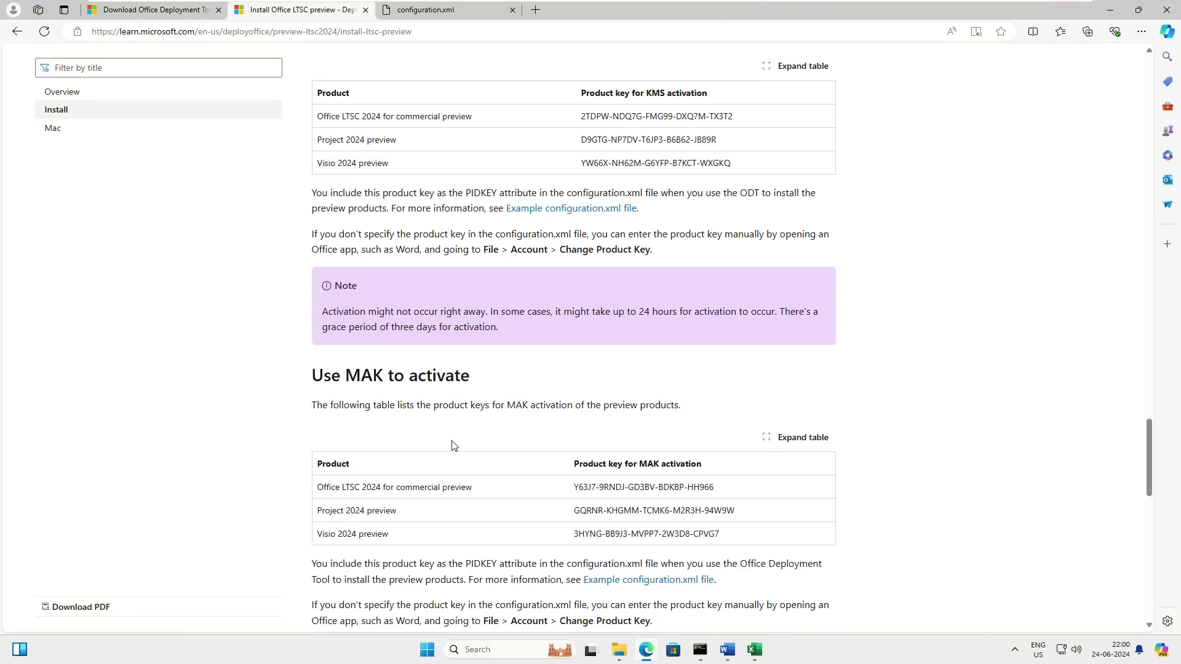
drag(313, 377, 517, 380)
click(524, 388)
drag(574, 487, 716, 489)
key(super+c)
right_click(672, 488)
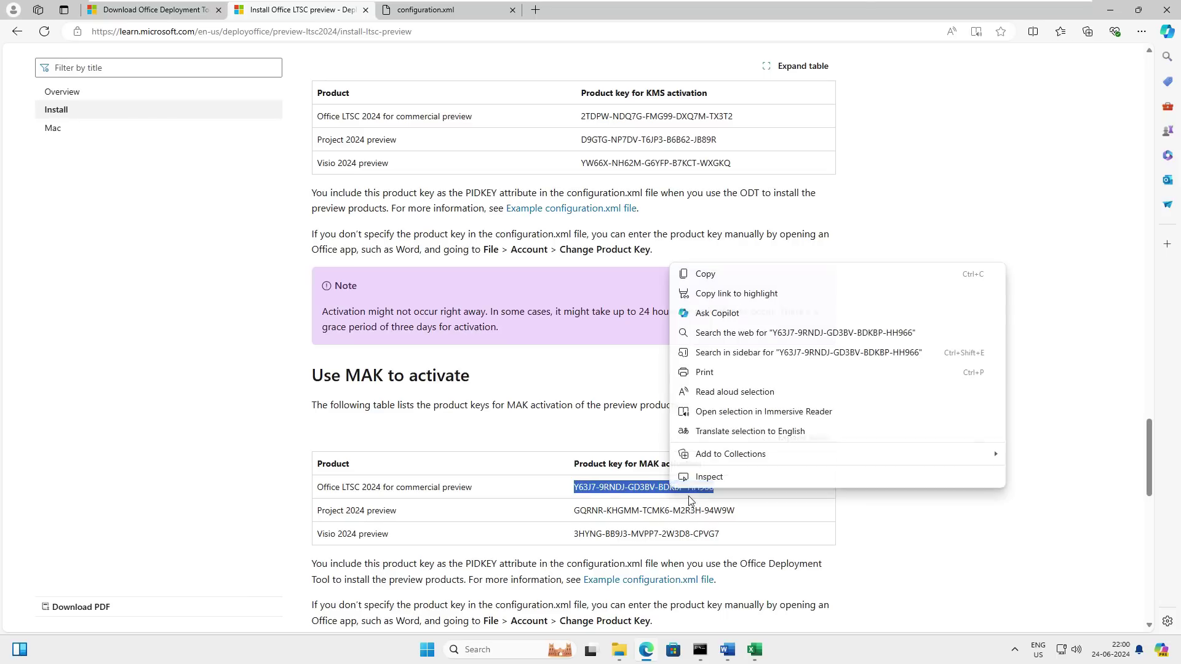
key(alt+Tab)
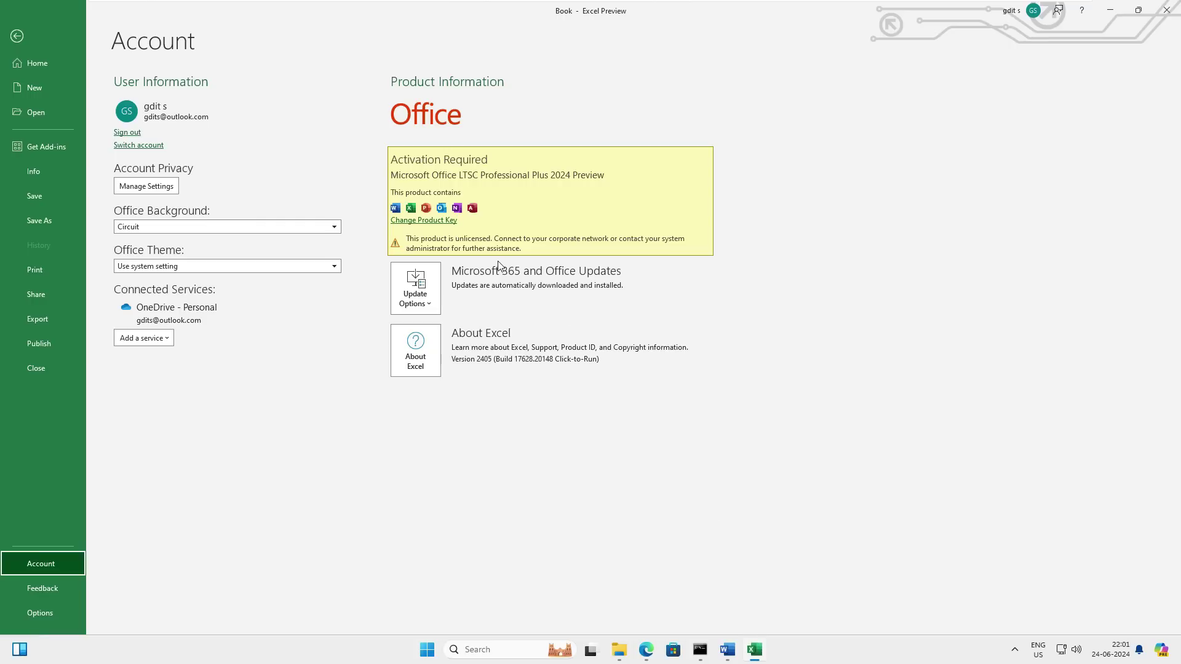
click(437, 225)
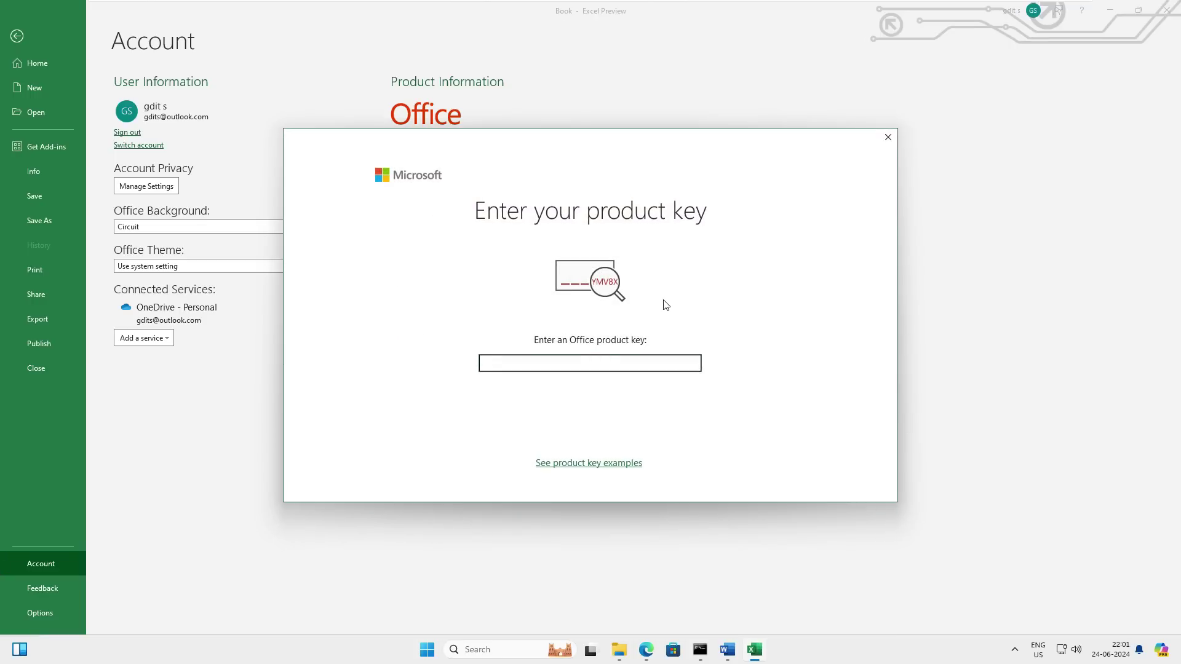
right_click(519, 363)
click(545, 401)
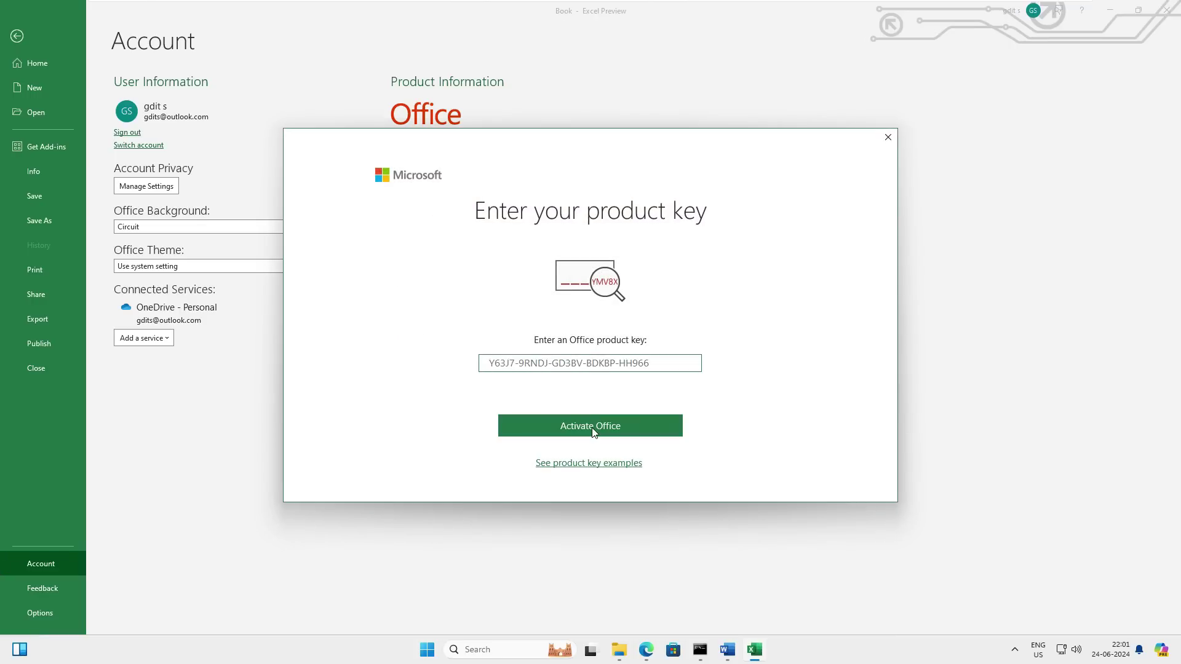
click(592, 428)
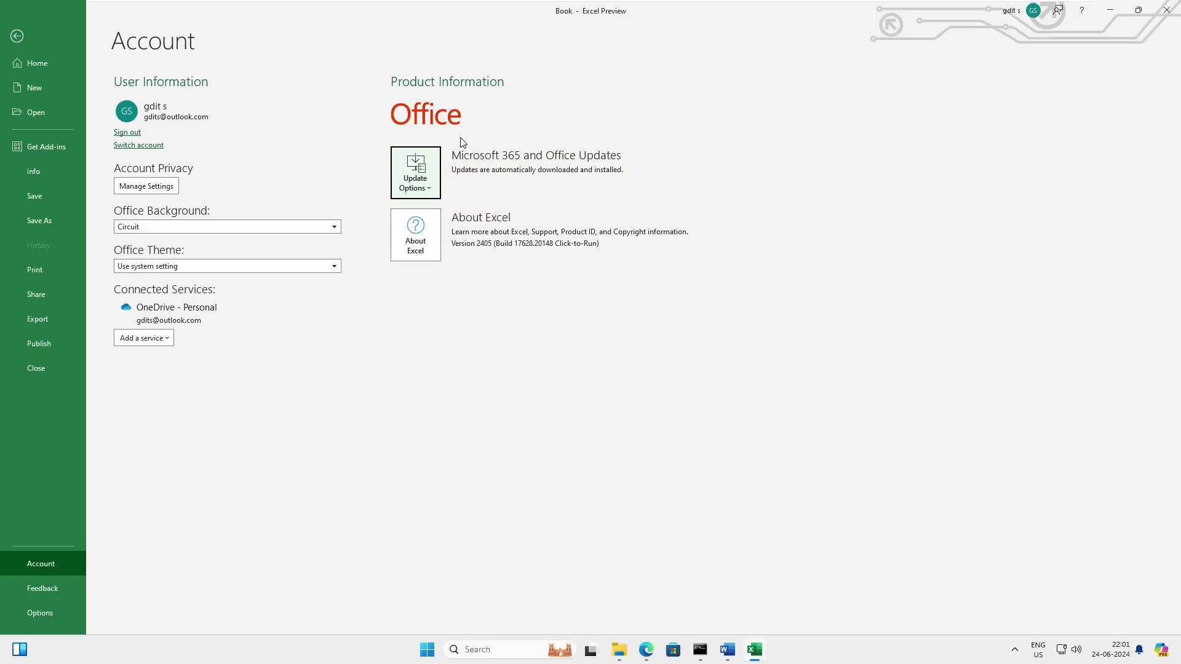
Close Excel and Word, then start Word again from the desktop
click(1168, 10)
click(1168, 8)
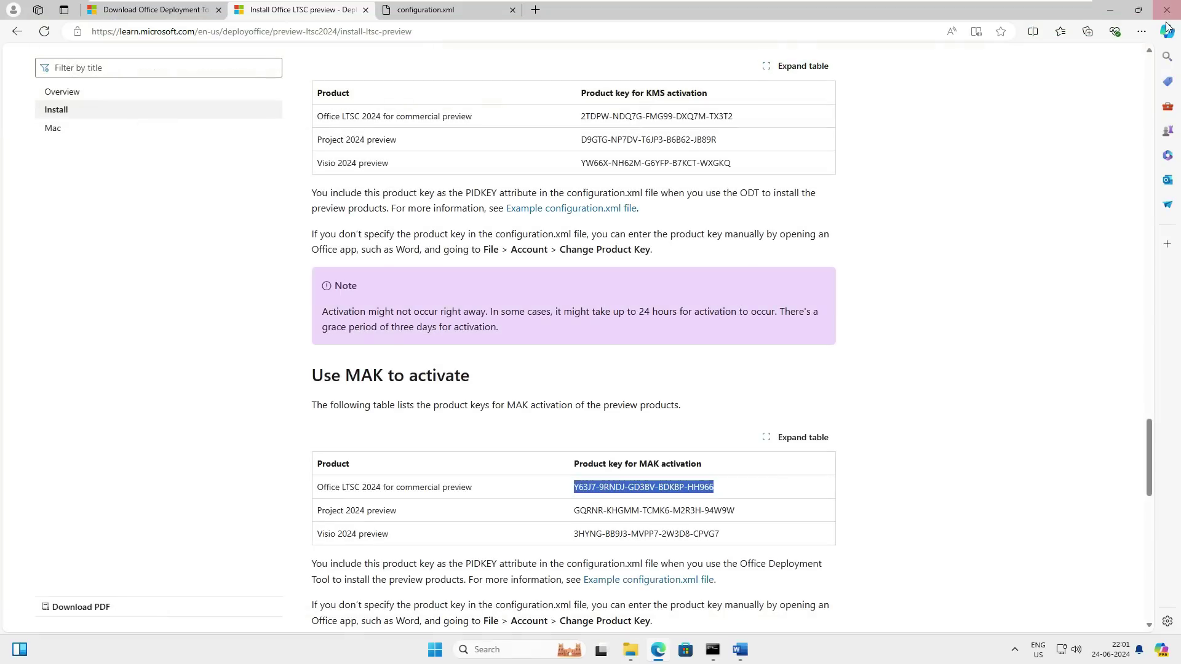
click(741, 651)
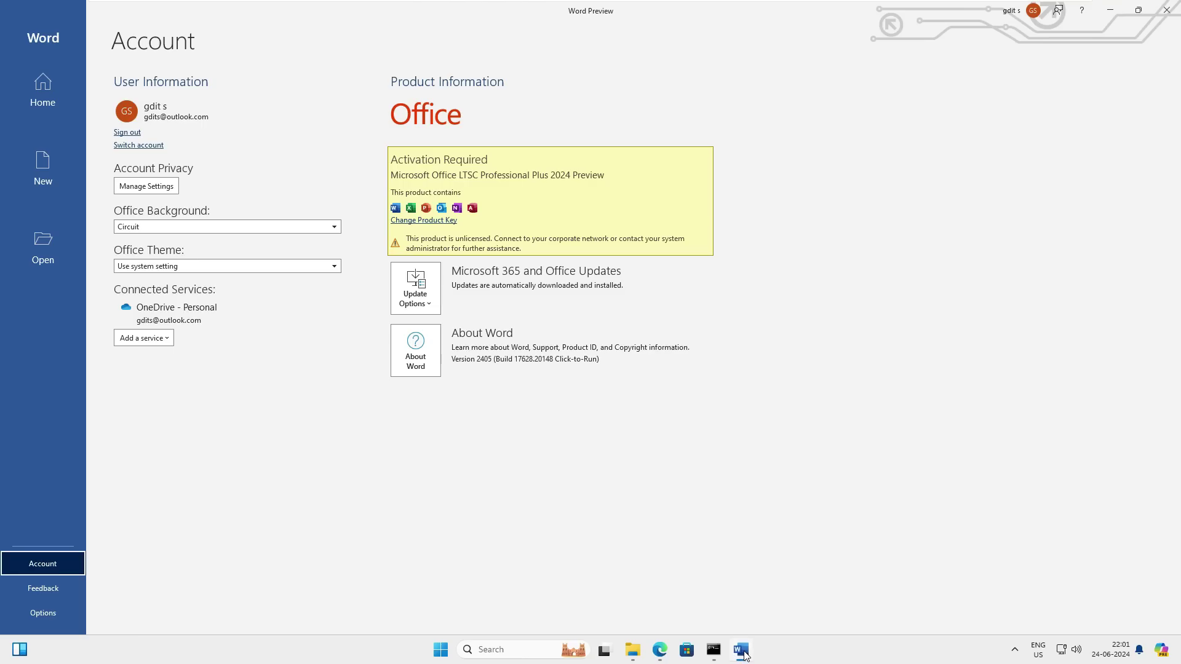
click(1168, 10)
key(super+d)
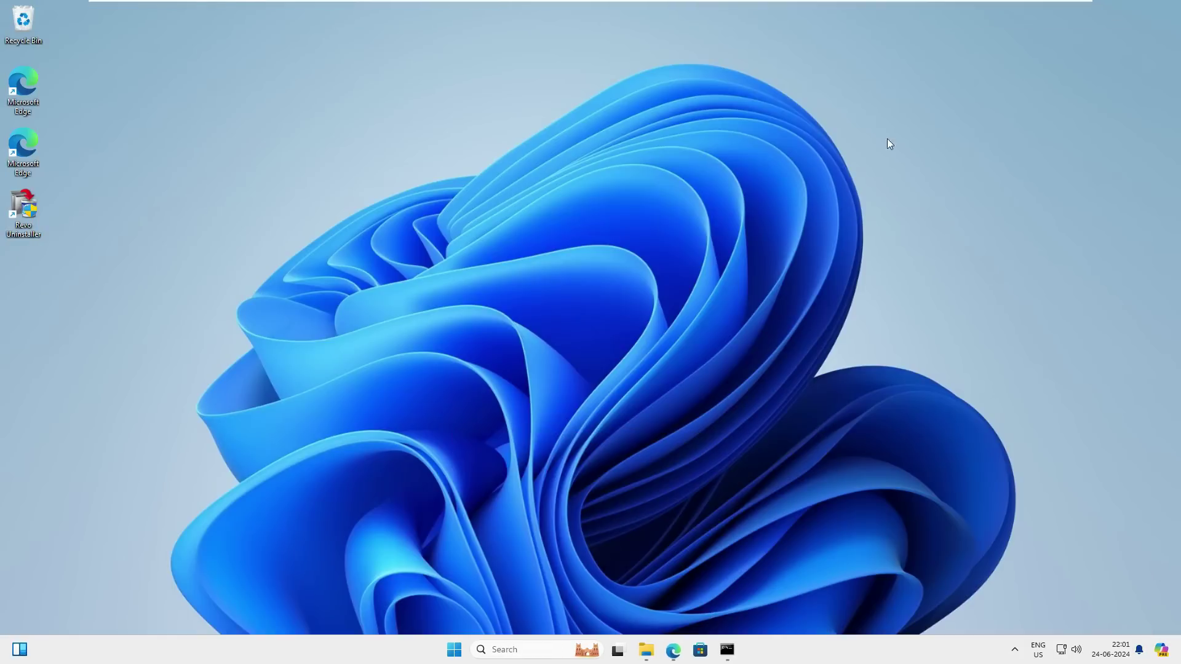
click(454, 651)
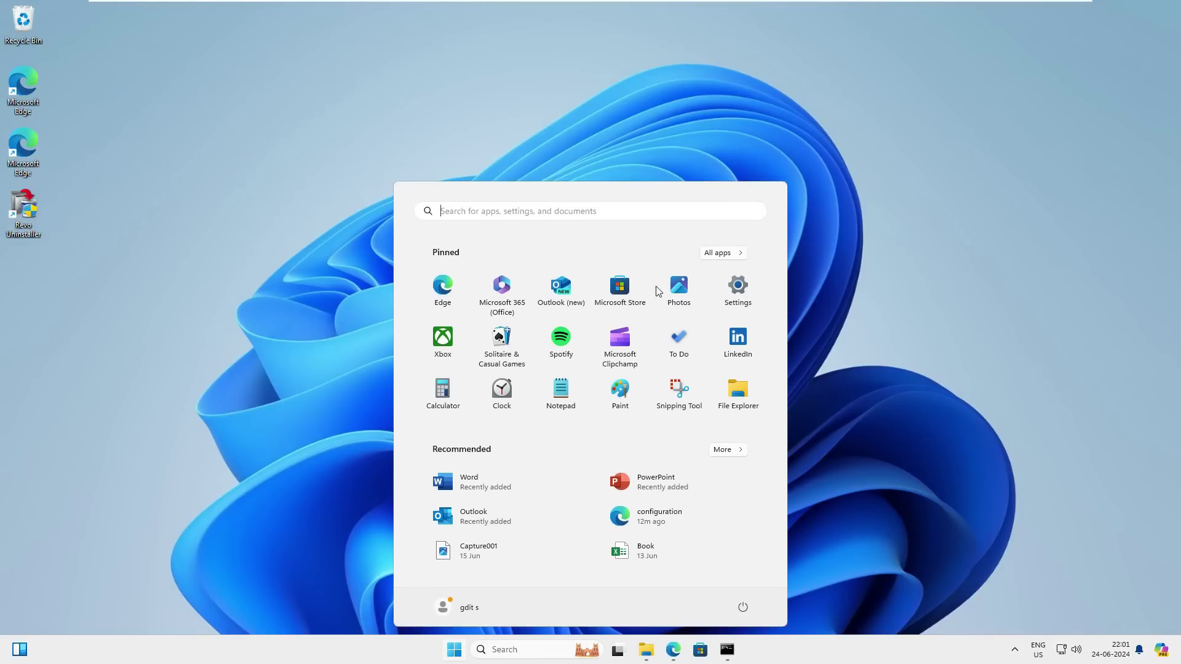
click(486, 484)
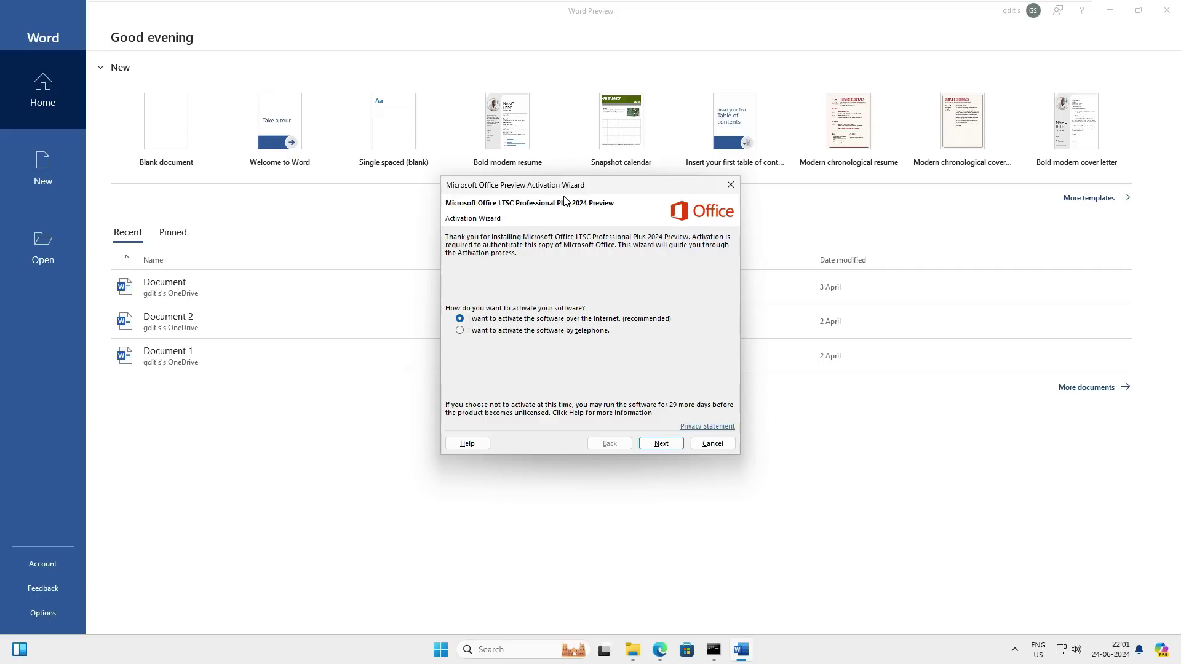
click(665, 446)
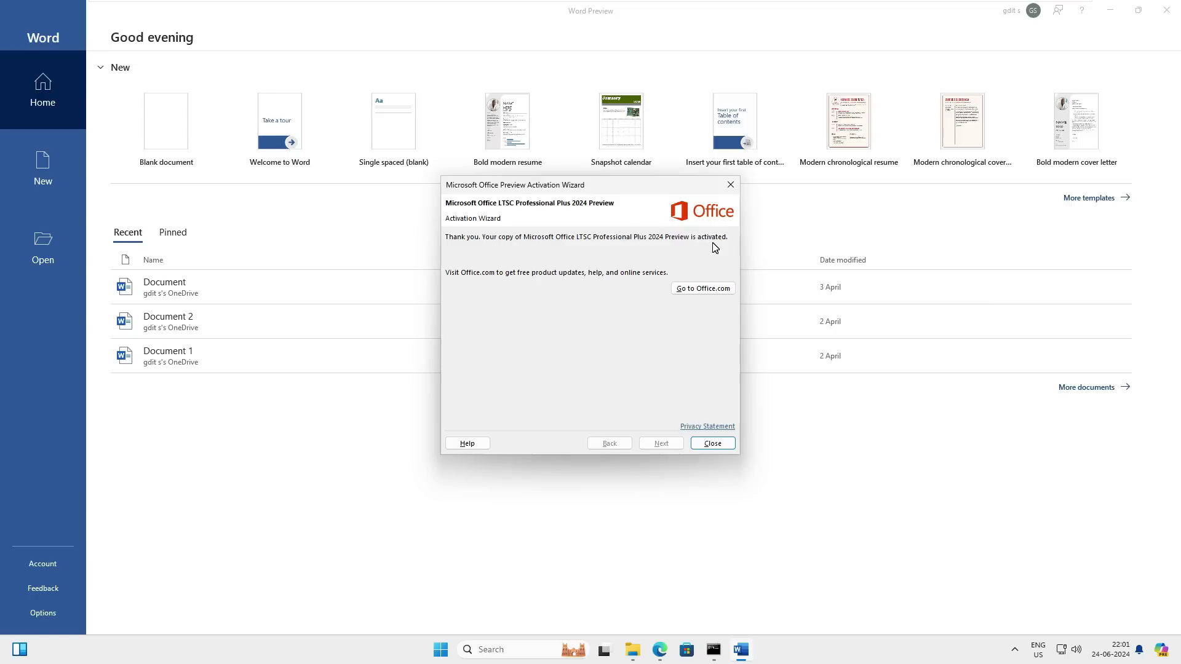
click(714, 443)
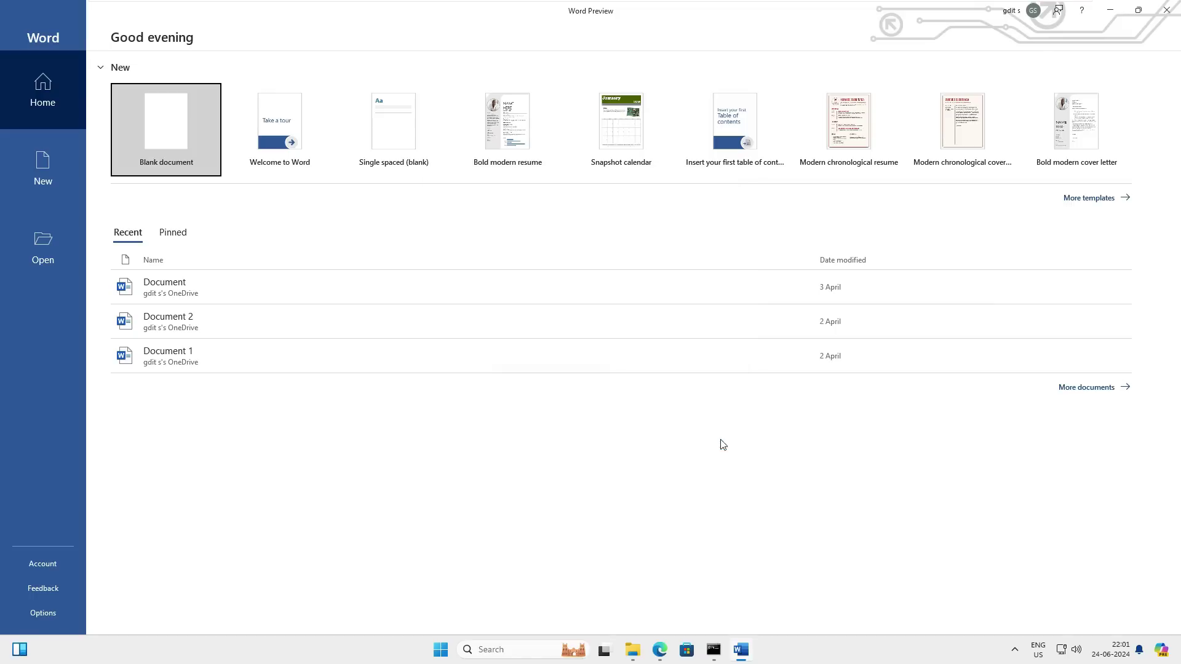
click(43, 564)
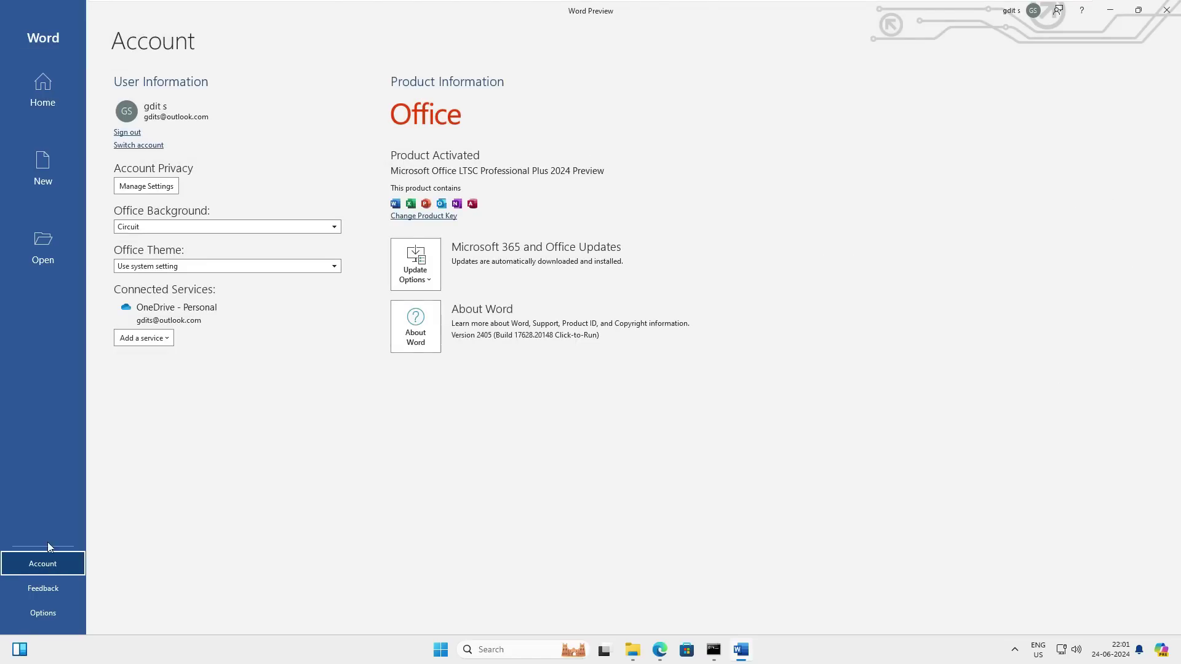